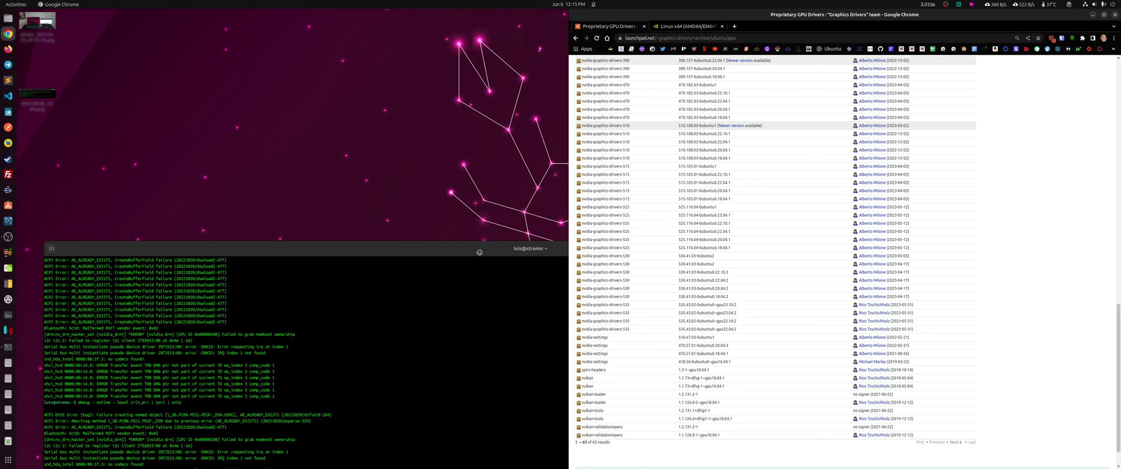
Bring the terminal with the kernel error log to the front and move its window higher on the desktop
double_click(479, 250)
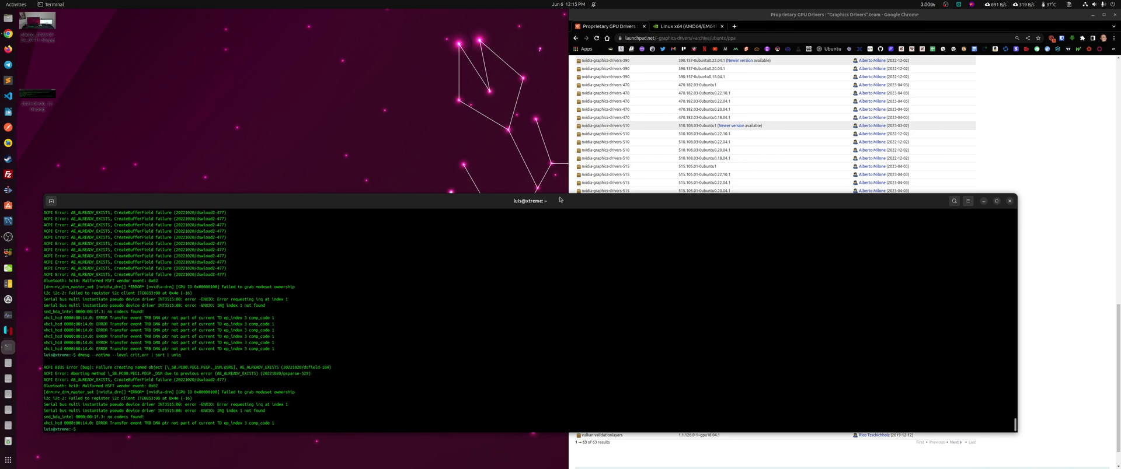
mouse_move(561, 201)
mouse_down()
mouse_move(562, 175)
mouse_move(561, 194)
mouse_up()
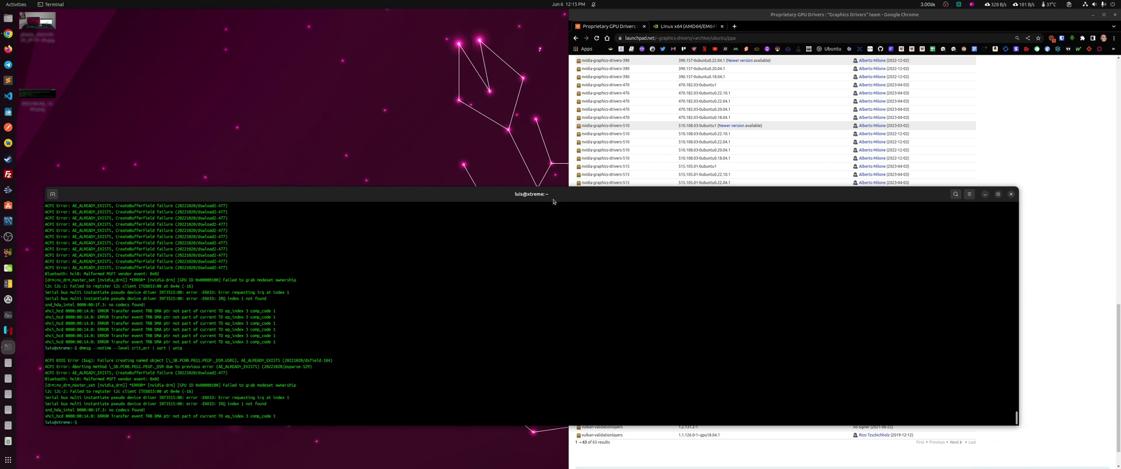
drag(554, 200, 556, 183)
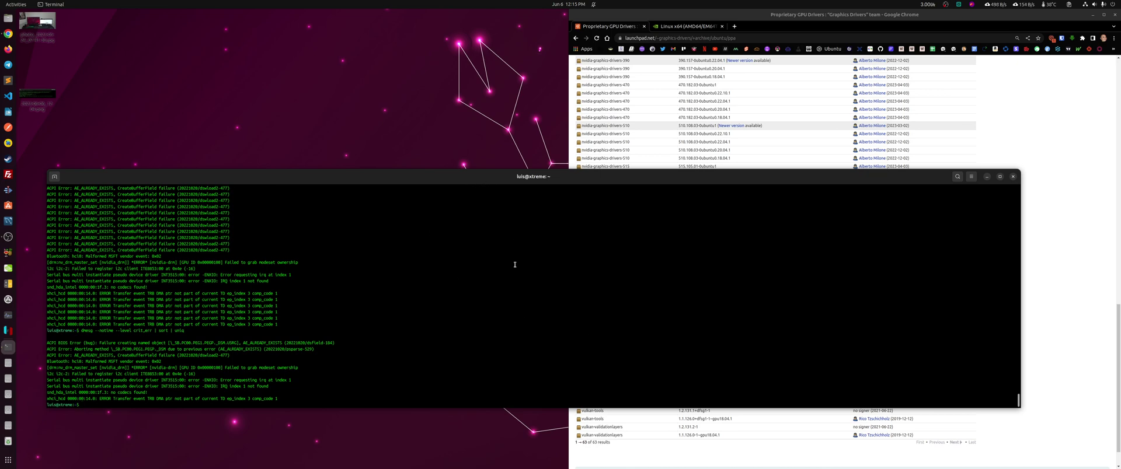
drag(556, 176, 555, 145)
Open the system's About page in Settings from the sound settings and move its window toward the middle of the desktop
click(1101, 4)
click(1019, 22)
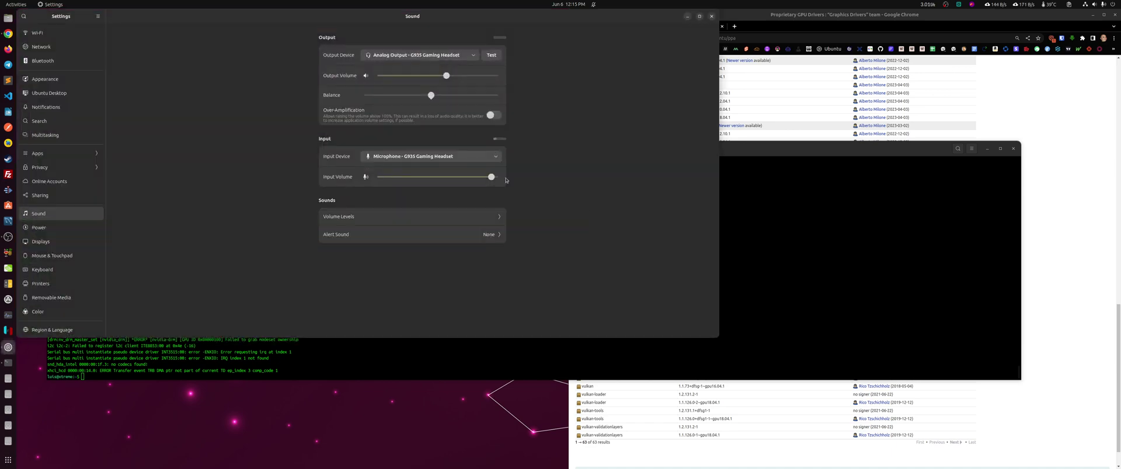
scroll(81, 155, down, 3)
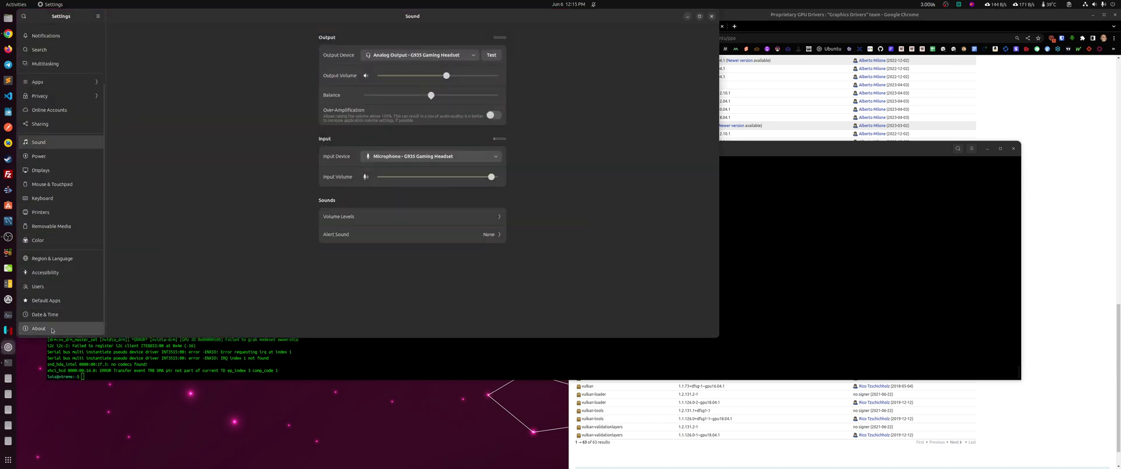
drag(248, 29, 422, 82)
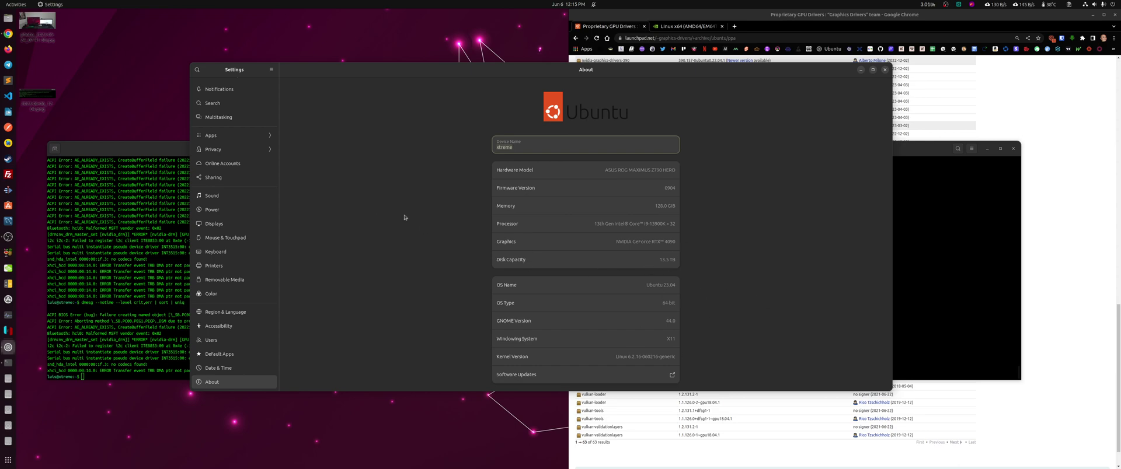
Launch the Disks utility and place its window beside the hardware details in Settings
key(super)
text(disk)
key(Return)
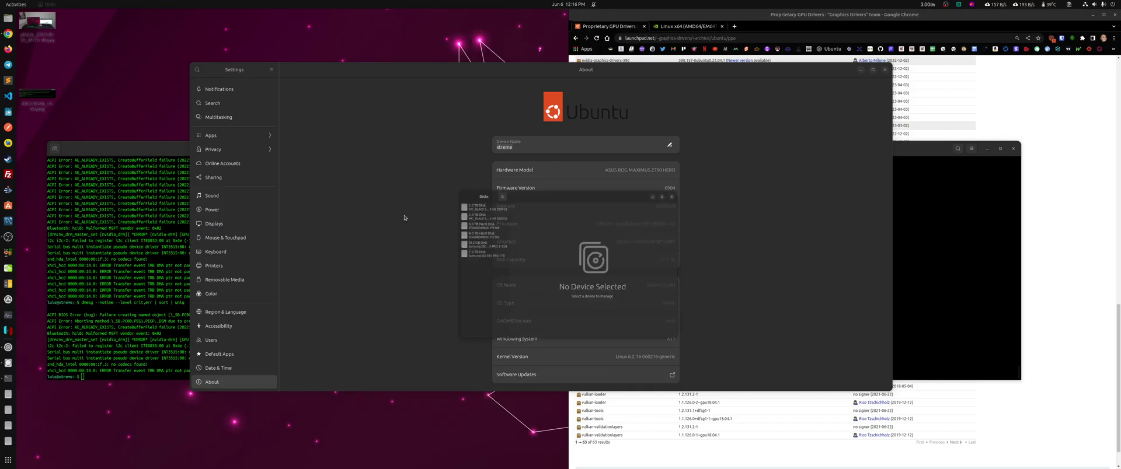
drag(459, 150, 783, 167)
Look through the details of the 2.0 TB, 4.0 TB, 512 GB and 1.0 TB drives in the device list
click(768, 178)
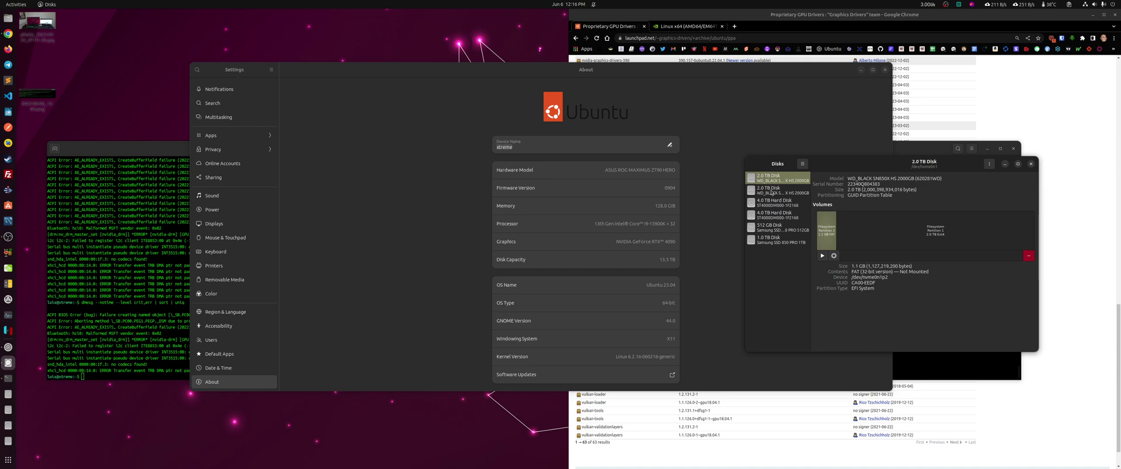
click(774, 203)
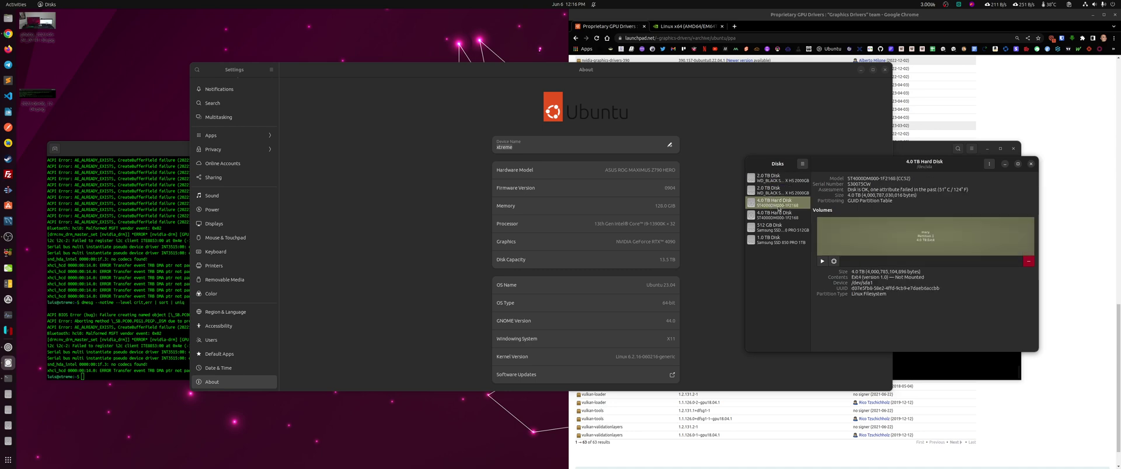
click(769, 214)
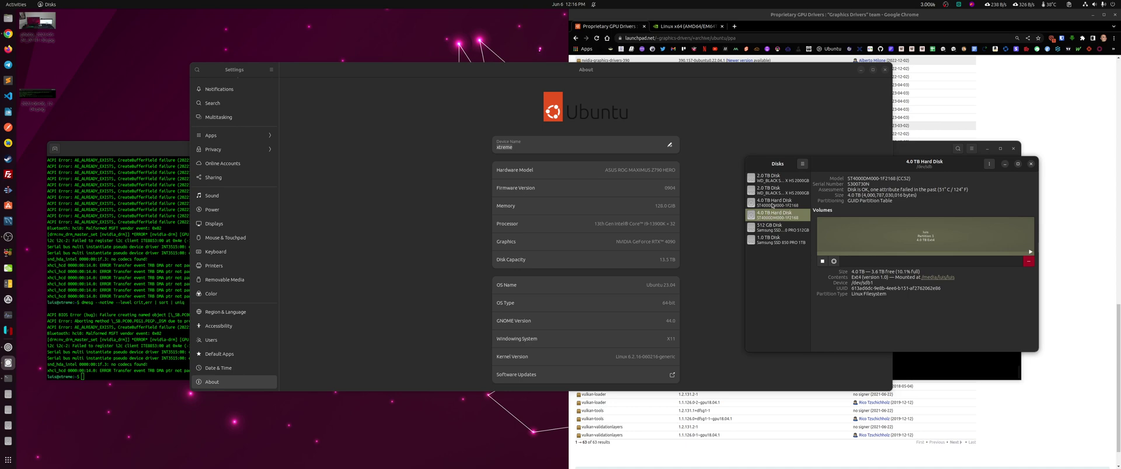
click(776, 241)
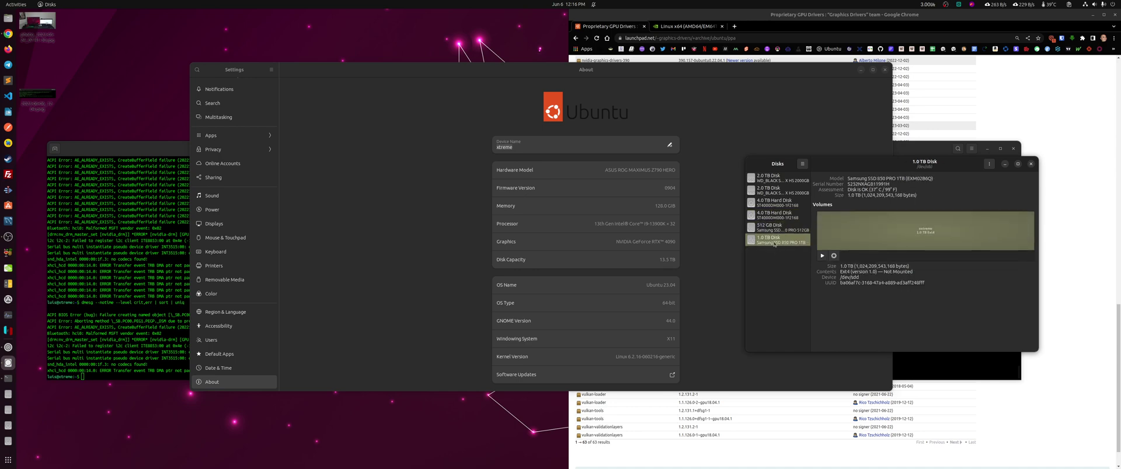
click(778, 228)
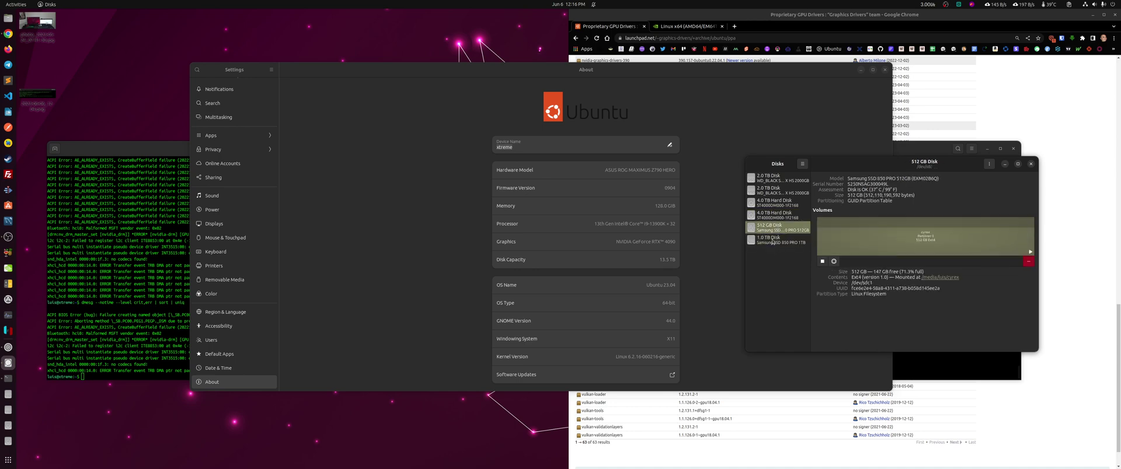
click(772, 240)
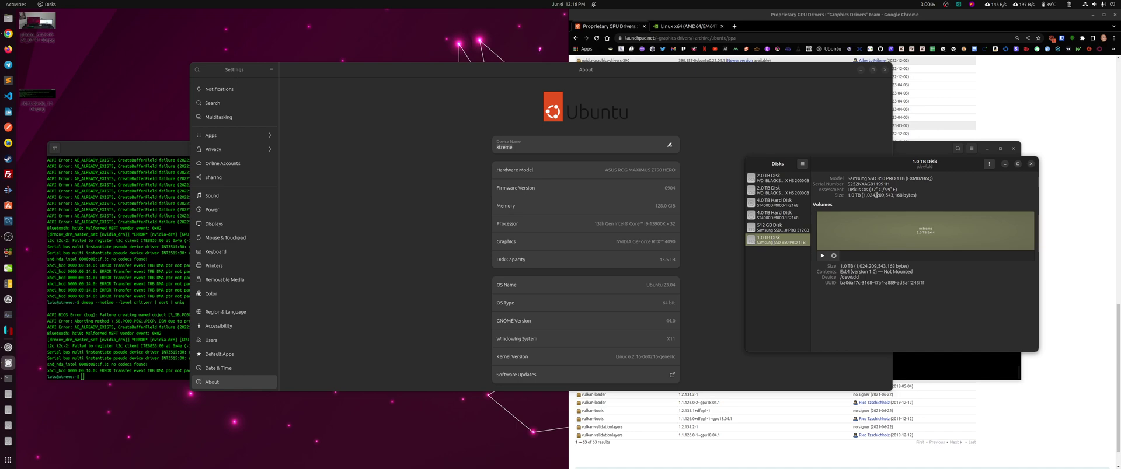
click(783, 232)
click(779, 241)
click(776, 202)
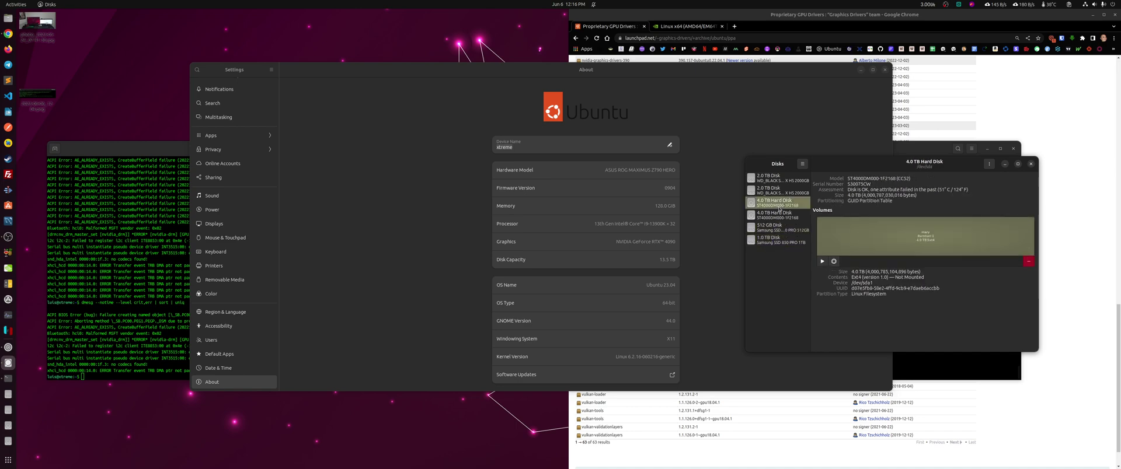
click(776, 215)
Check the total disk capacity in Settings and rearrange the windows so Disks sits over the About page
drag(755, 164, 769, 159)
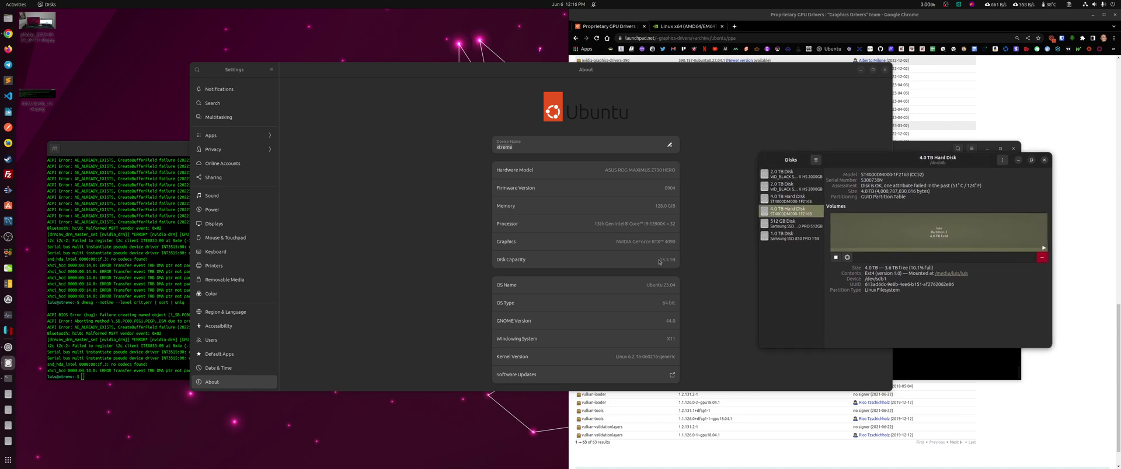
click(660, 261)
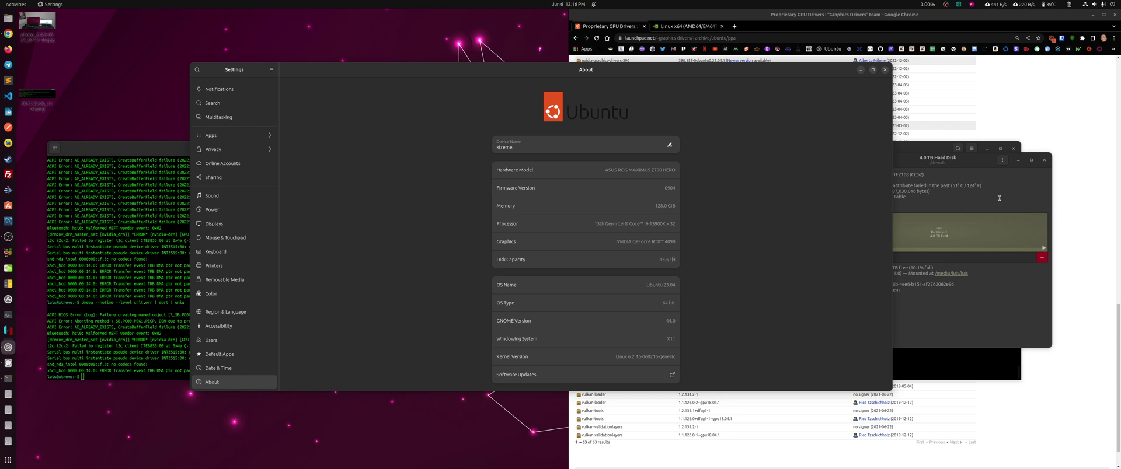
drag(908, 166, 942, 181)
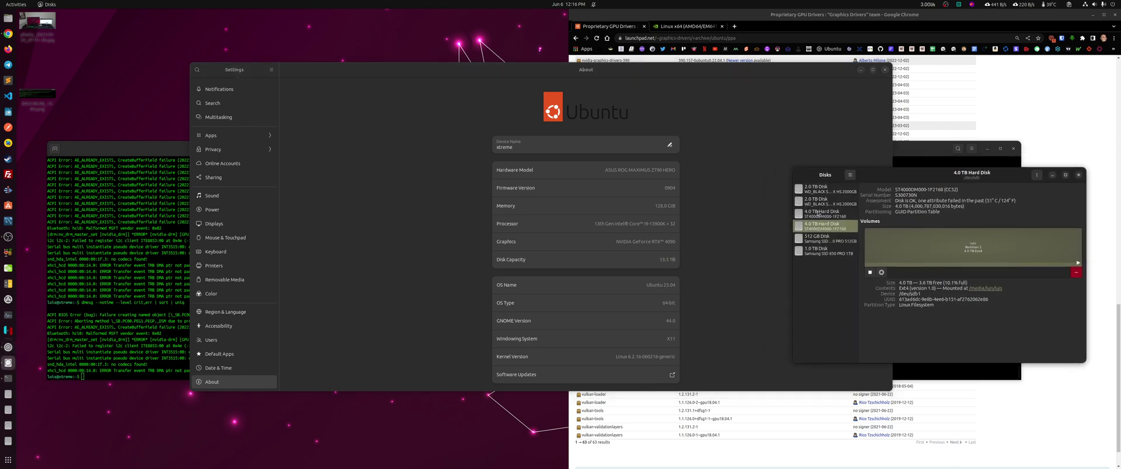
drag(921, 178, 836, 160)
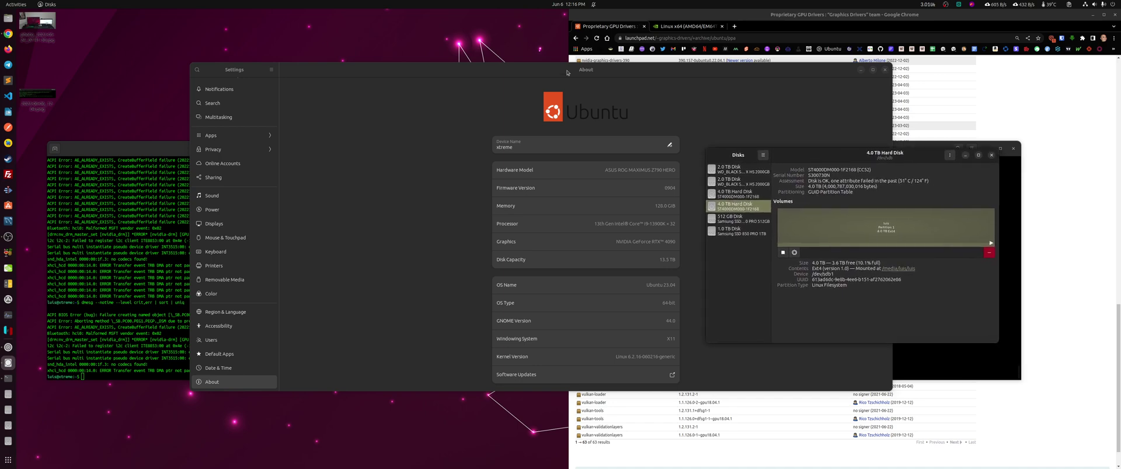
drag(508, 67, 400, 29)
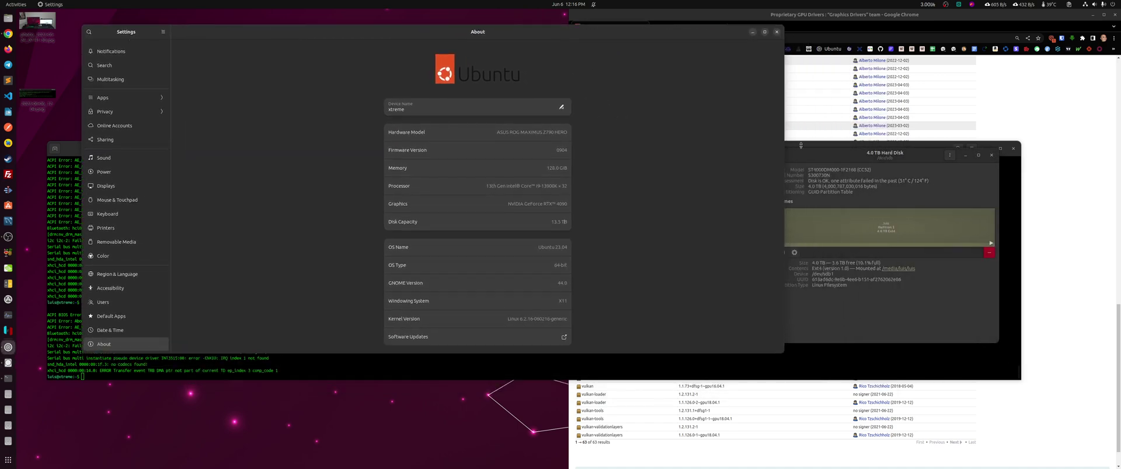
drag(802, 146, 595, 110)
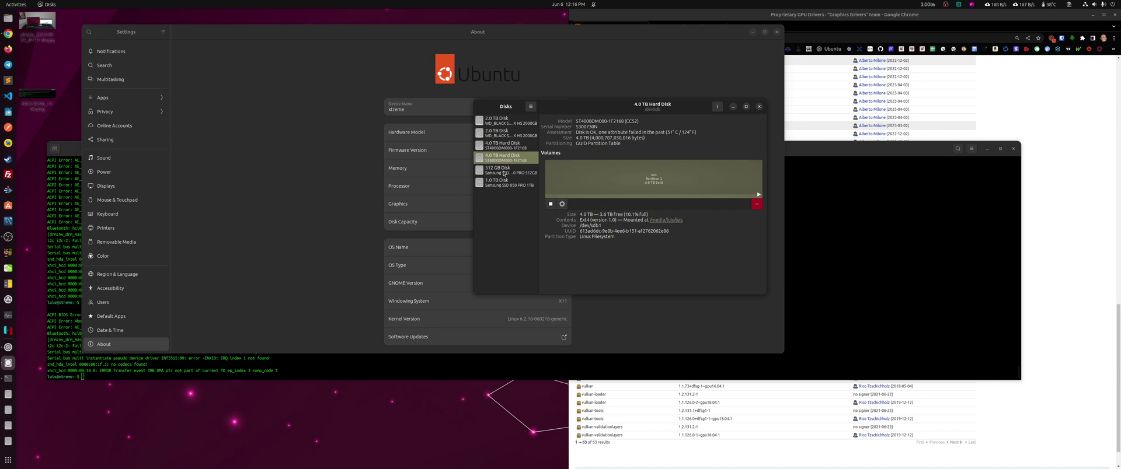
Open the SMART data and self-tests of the first 4.0 TB hard disk
click(499, 143)
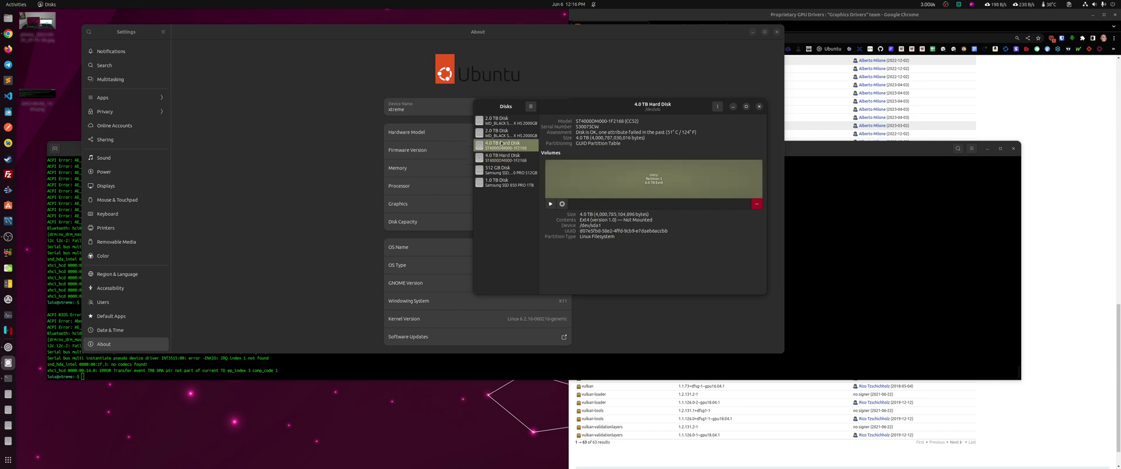
click(717, 106)
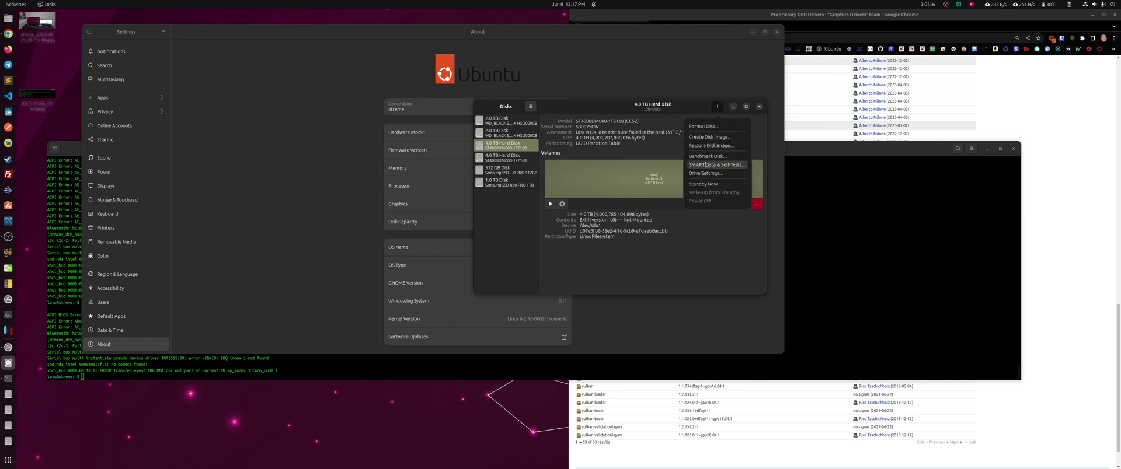
click(717, 165)
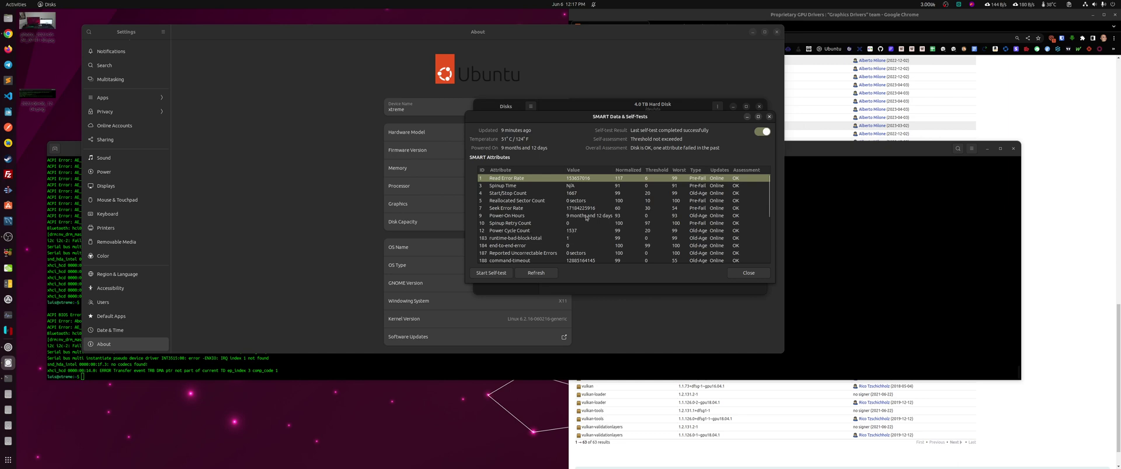
Examine the Power-On Hours, Power Cycle Count and Airflow Temperature attributes of the first 4.0 TB hard disk
click(587, 216)
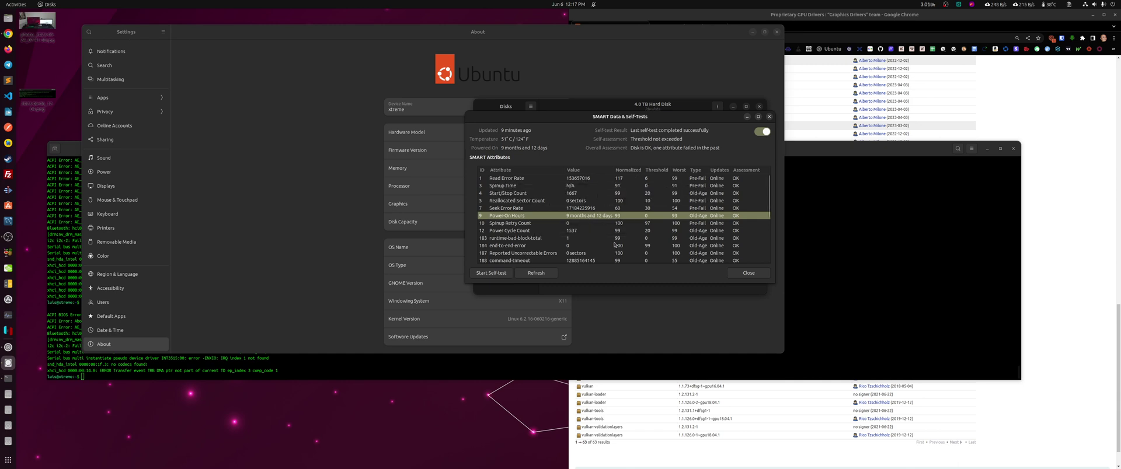
click(575, 232)
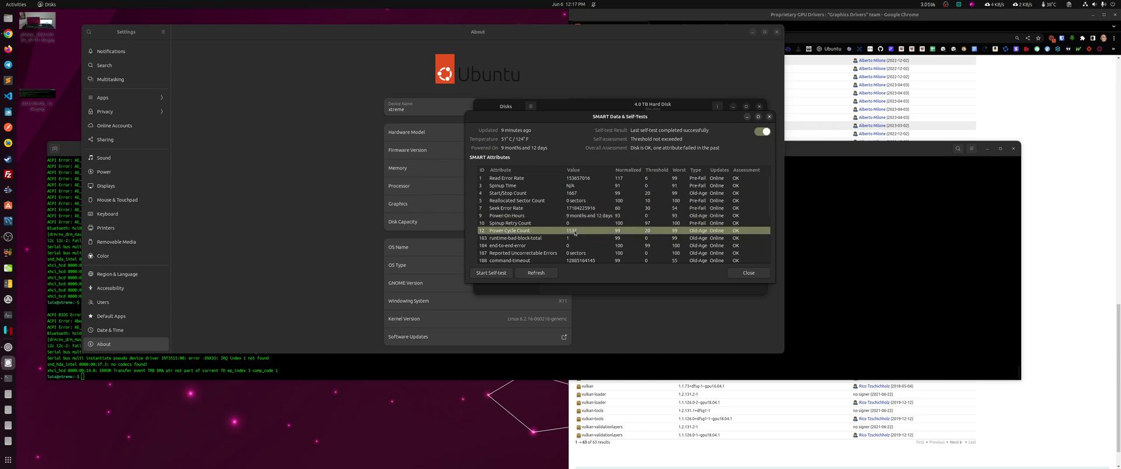
scroll(601, 257, down, 1)
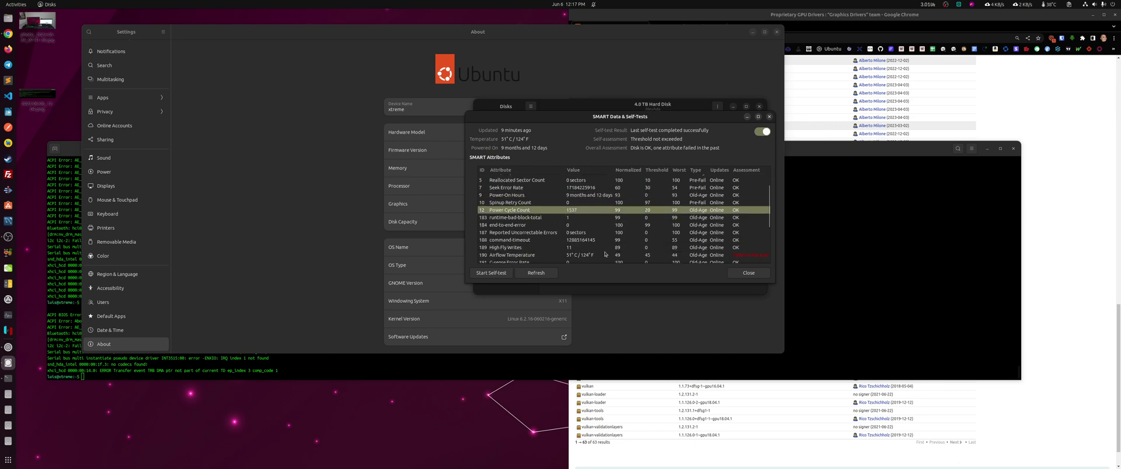
scroll(613, 221, down, 2)
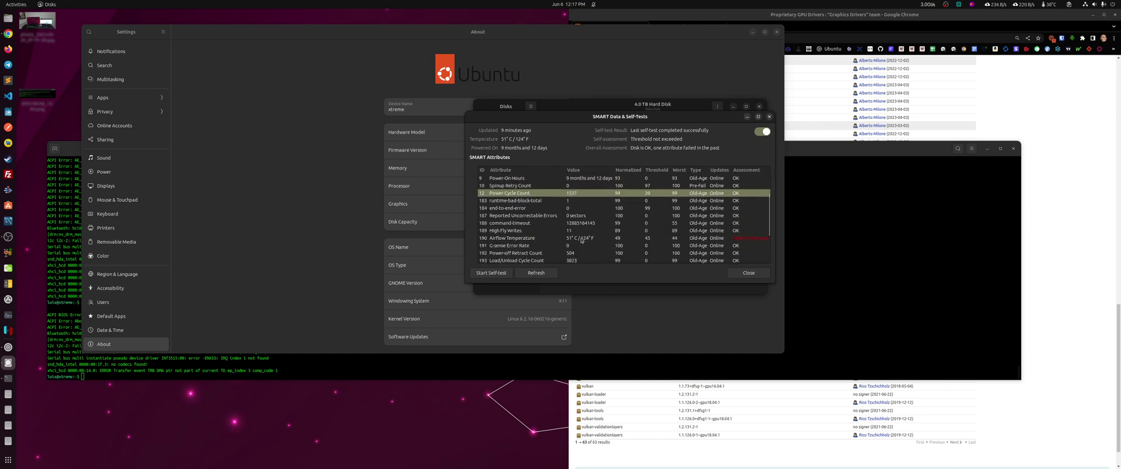
click(701, 238)
Enlarge the SMART data window to fit the whole attribute list and reposition it over the Settings window
drag(662, 285, 662, 343)
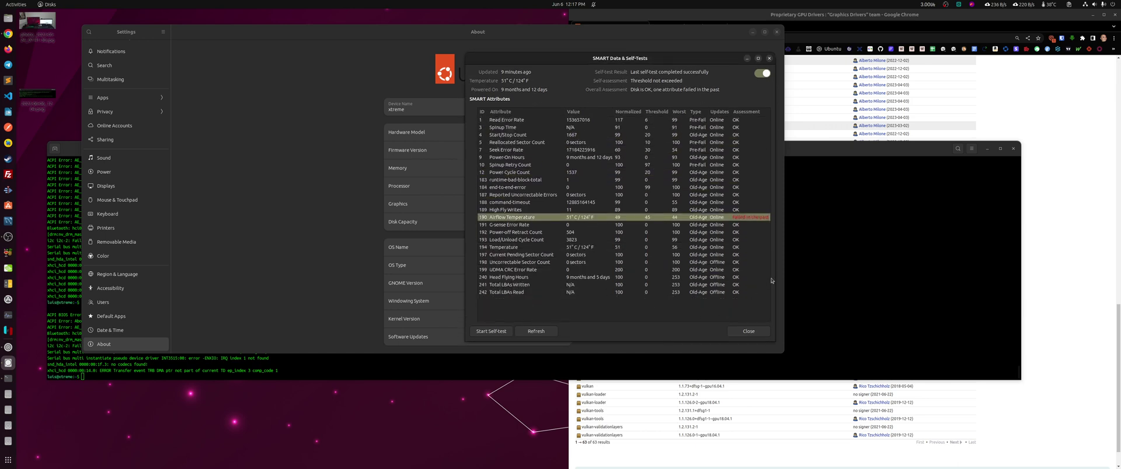
drag(775, 277, 878, 278)
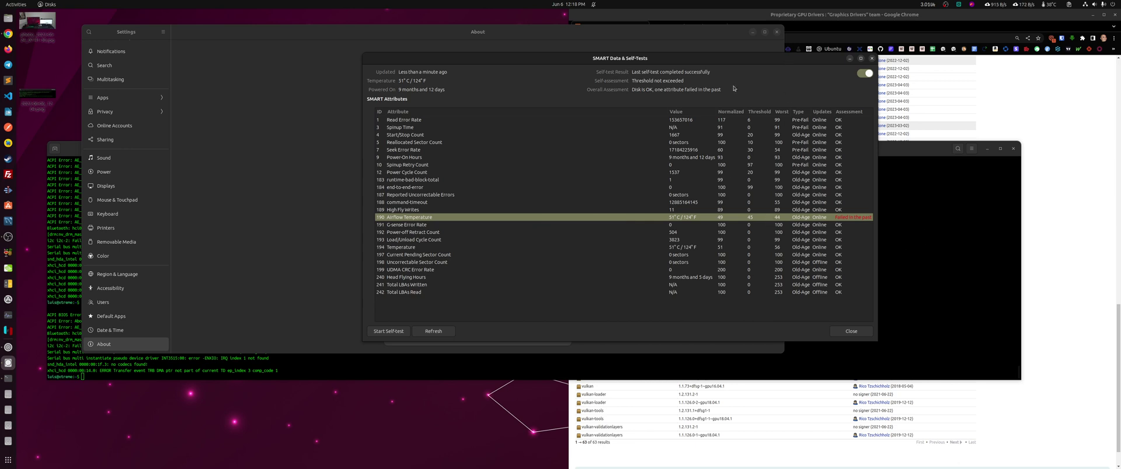
drag(659, 58, 676, 52)
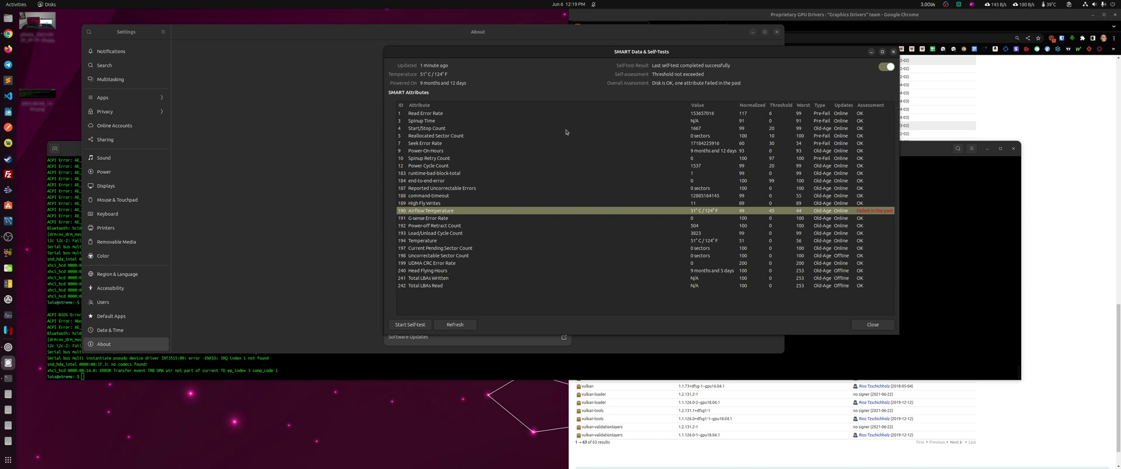
drag(572, 106, 520, 146)
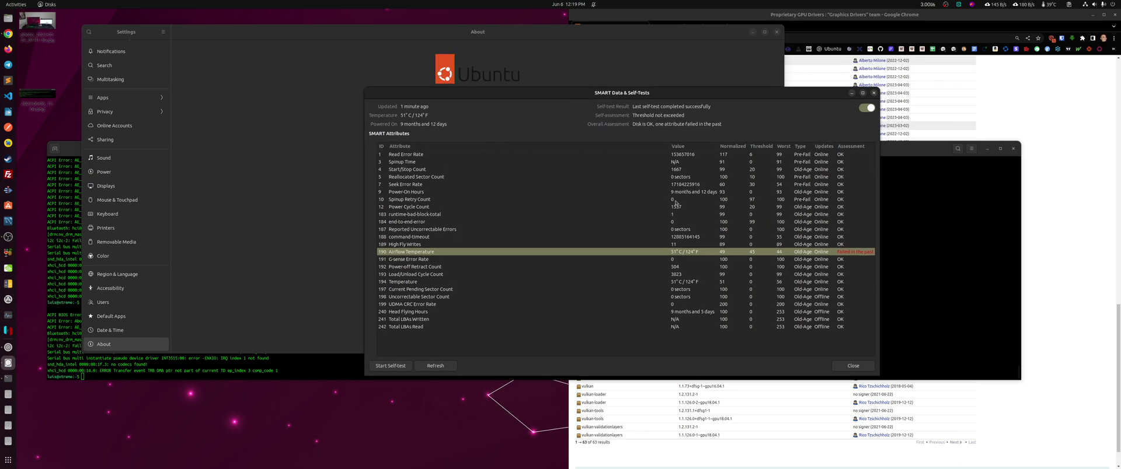
Close this drive's SMART report and check the Power-On Hours attribute in the second 4.0 TB hard disk's SMART data
click(874, 94)
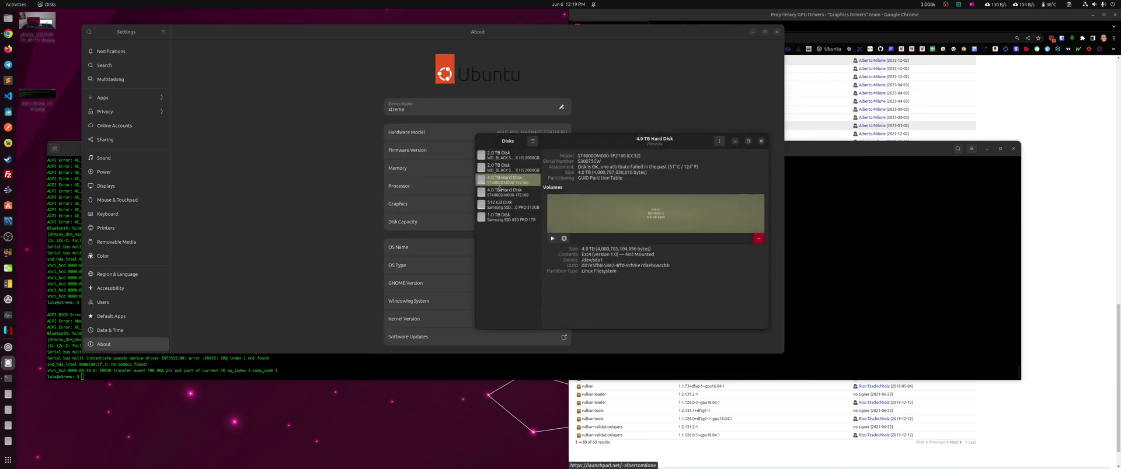
click(719, 140)
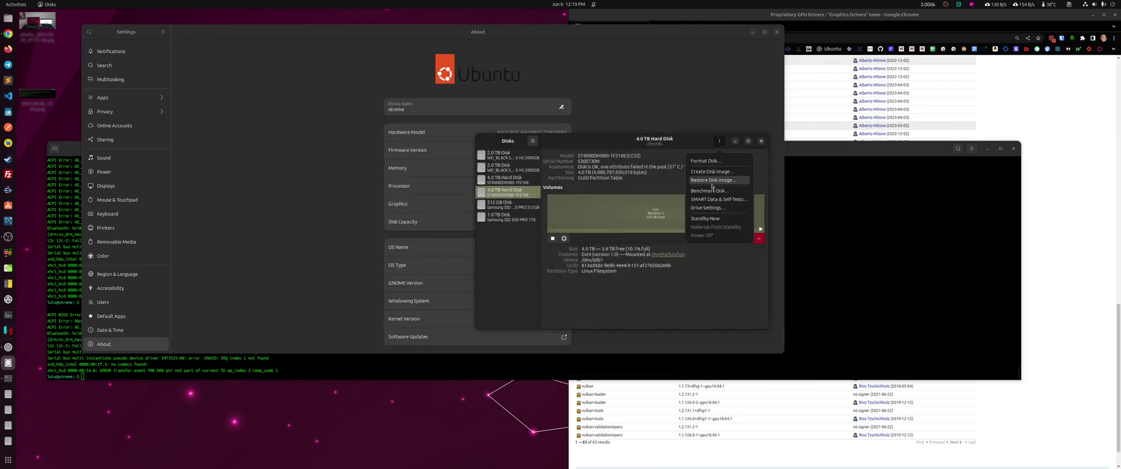
click(711, 200)
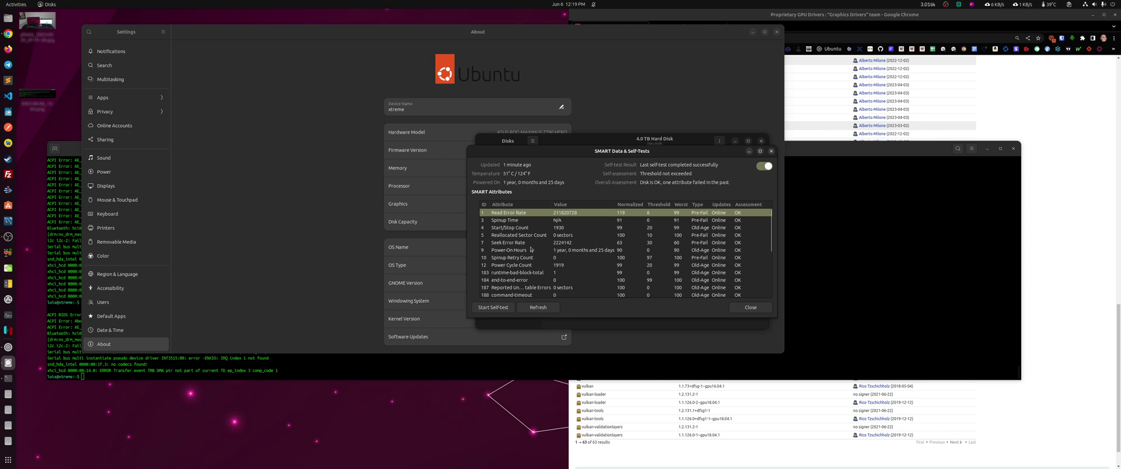
click(573, 251)
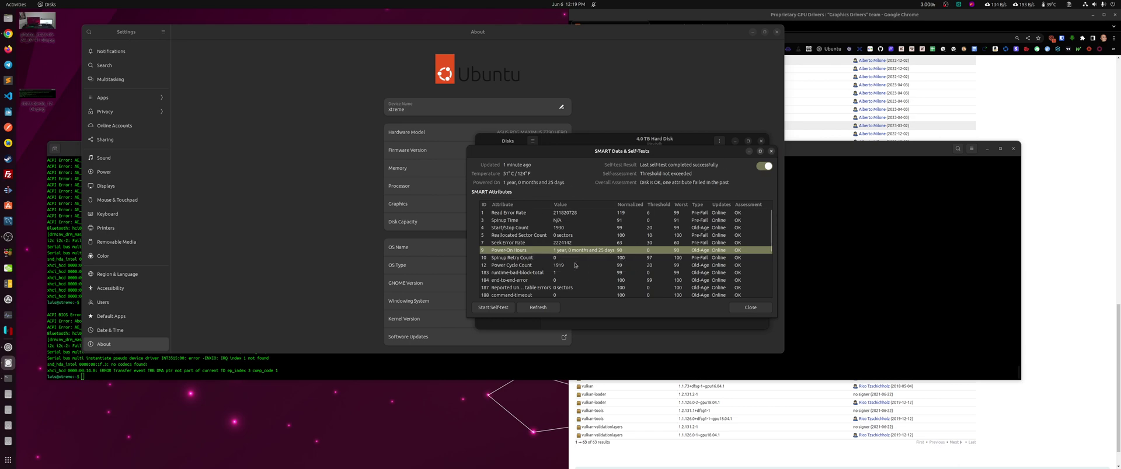
Close this drive's SMART report and check the Power-On Hours attribute in the 512 GB Samsung disk's SMART data
click(771, 151)
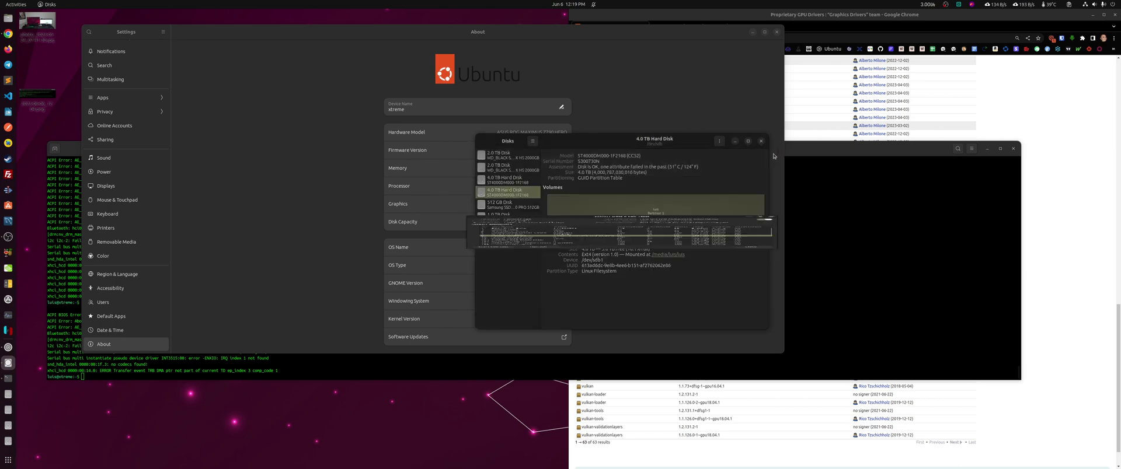
click(499, 206)
click(719, 141)
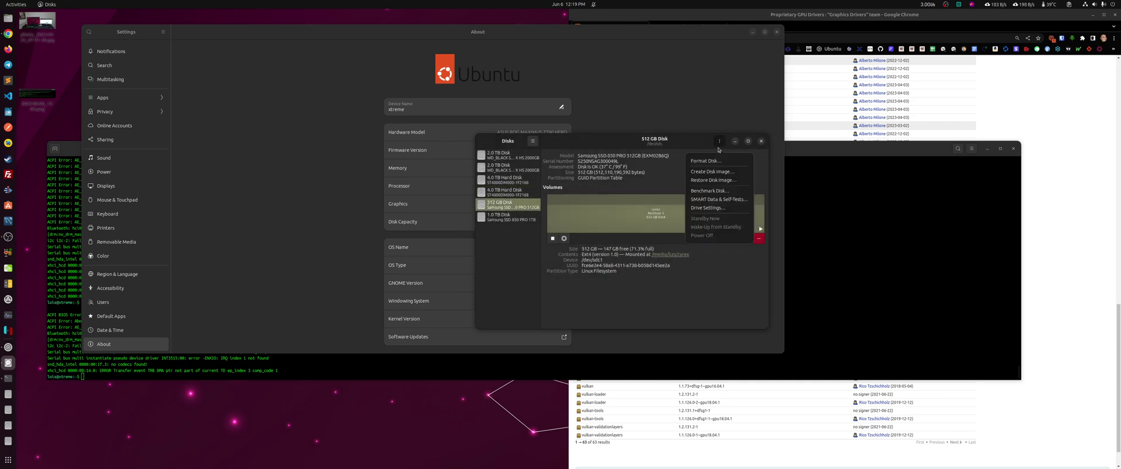
click(717, 191)
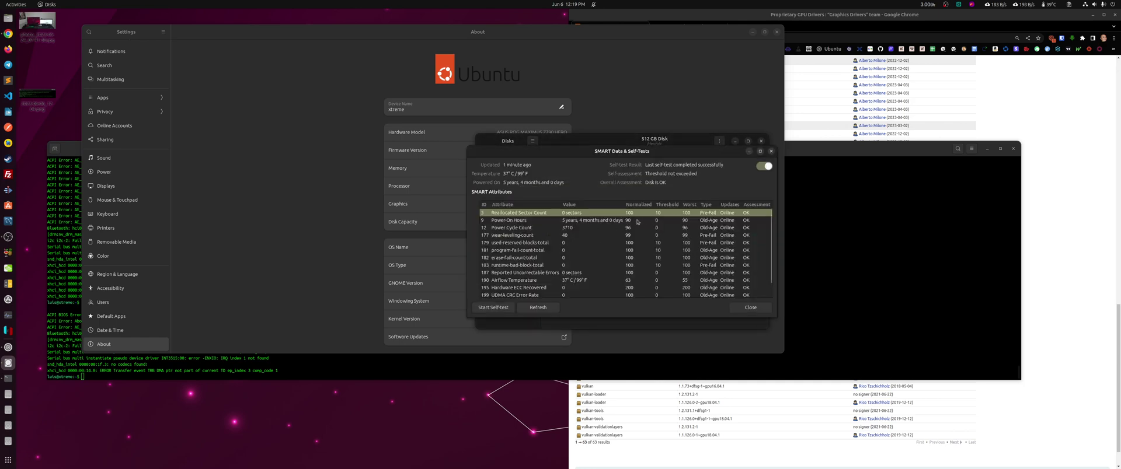
click(573, 221)
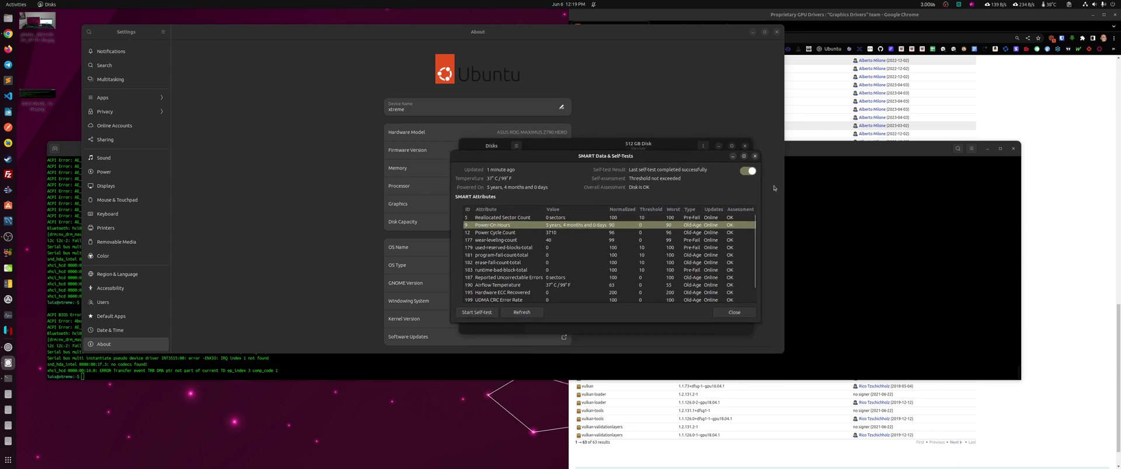
Reopen the 512 GB disk's SMART data and examine its Power Cycle Count, wear-leveling-count and Airflow Temperature attributes
click(755, 156)
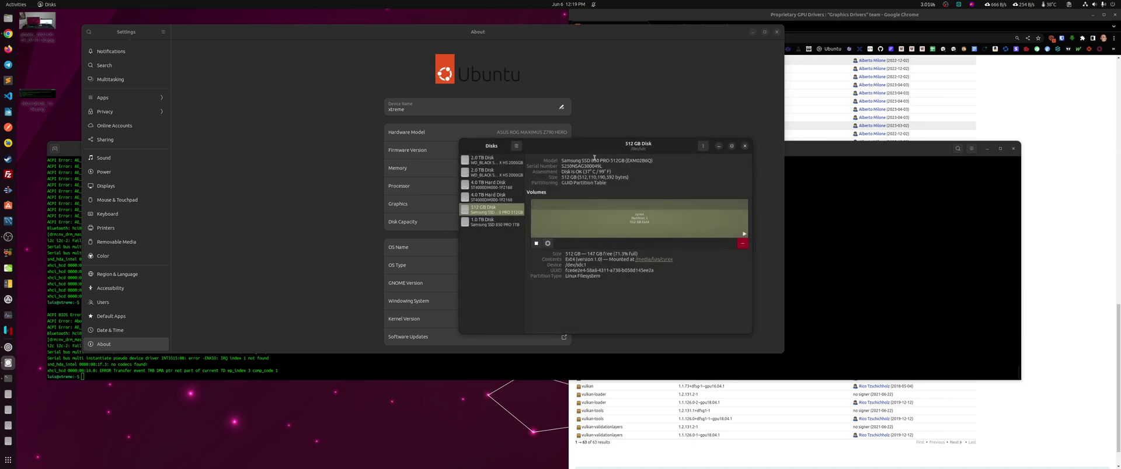
click(703, 145)
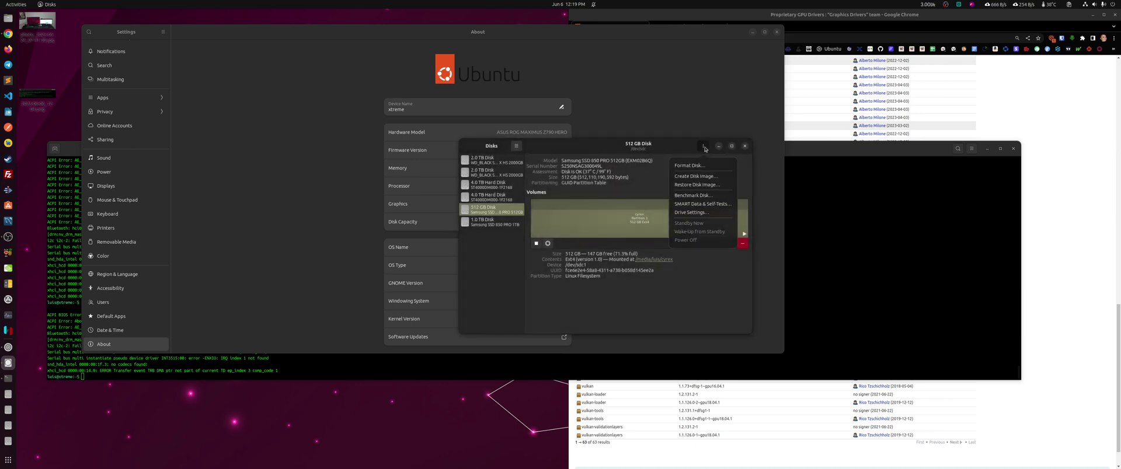
click(701, 205)
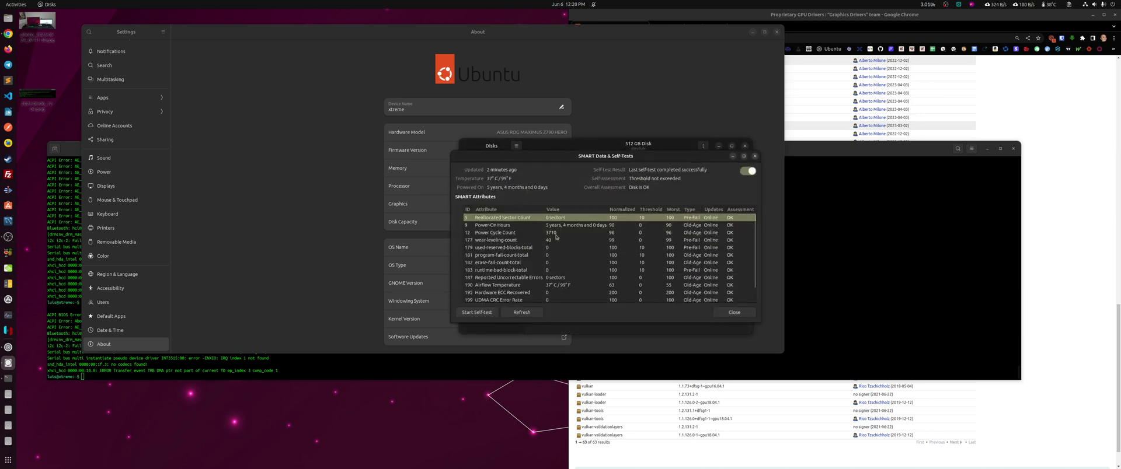
key(Down)
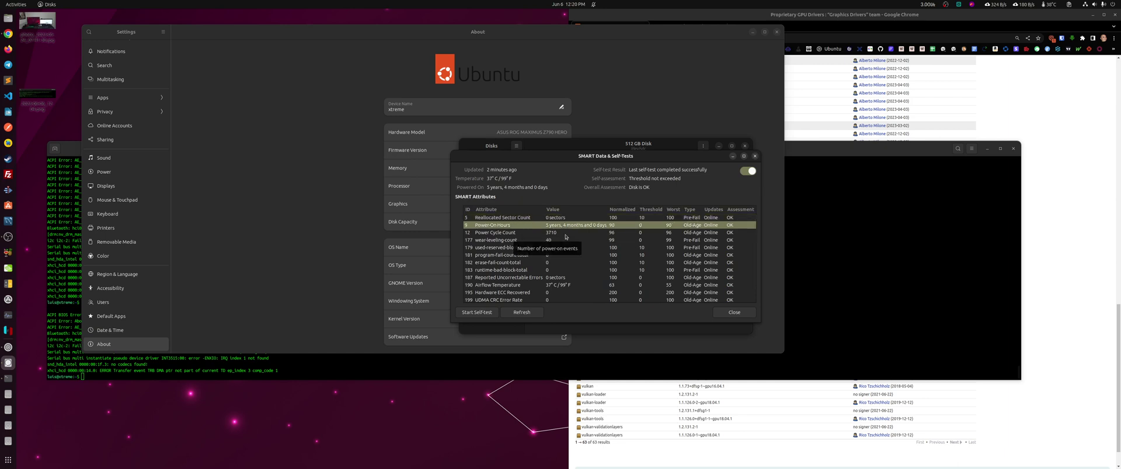
click(566, 234)
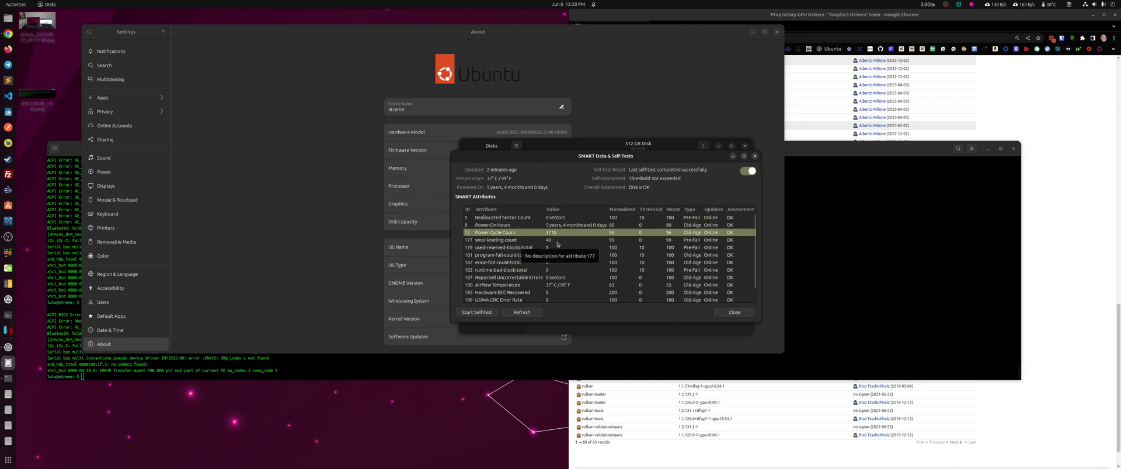
click(558, 241)
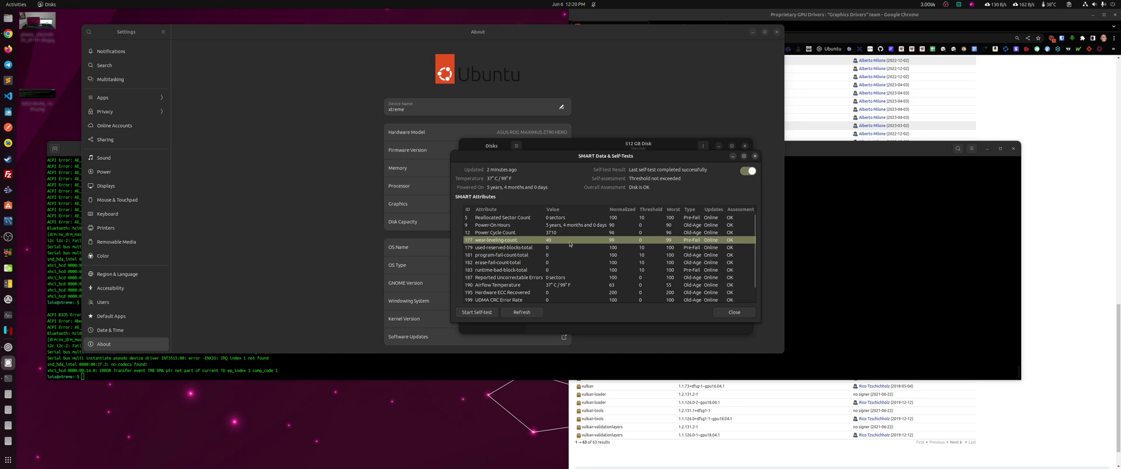
scroll(567, 233, down, 2)
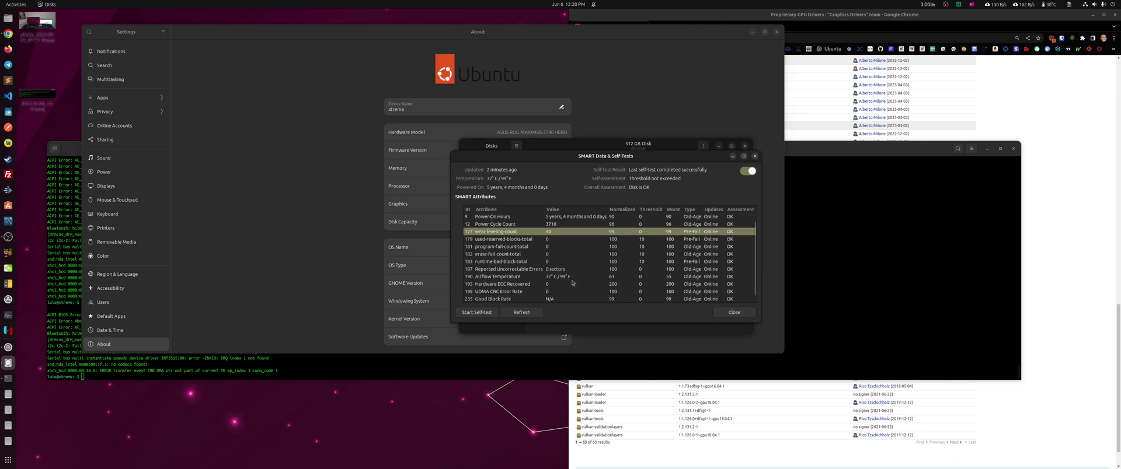
click(601, 270)
scroll(578, 241, up, 2)
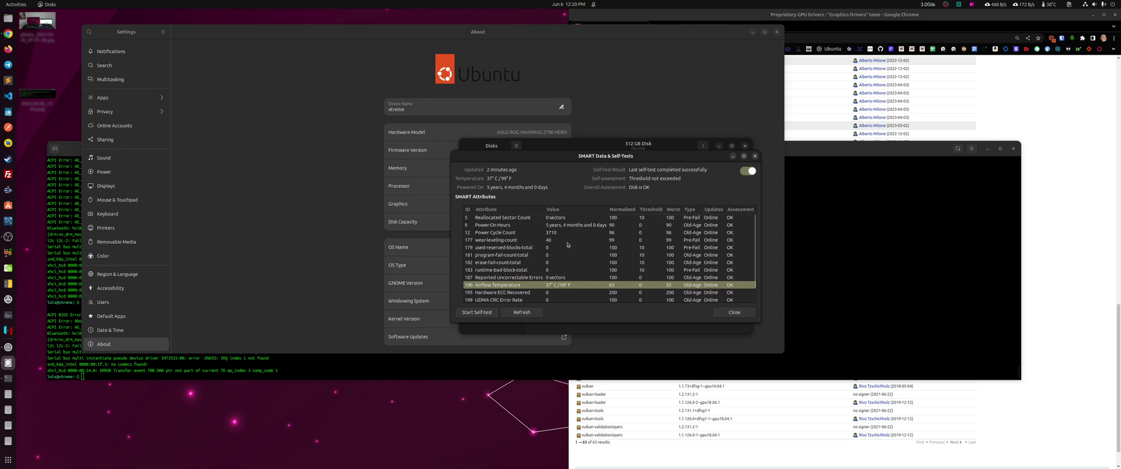
click(567, 241)
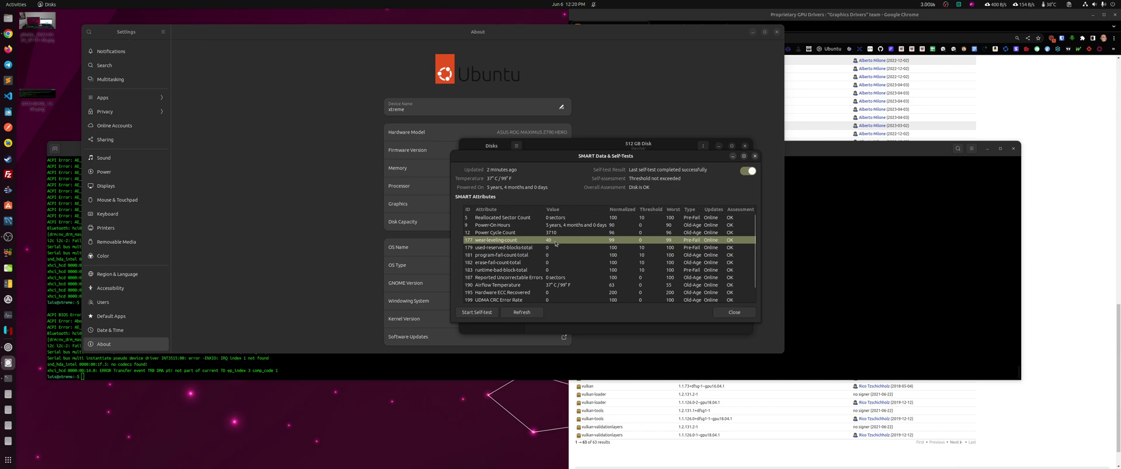
Switch to the 1.0 TB Samsung disk's SMART data and check its wear-leveling-count and Power-On Hours attributes
click(755, 157)
key(Down)
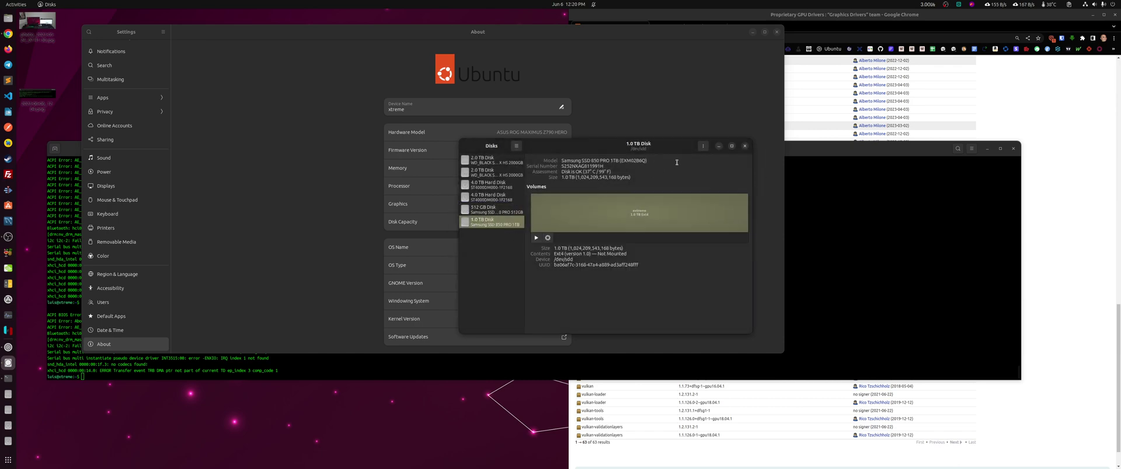
click(703, 147)
click(694, 202)
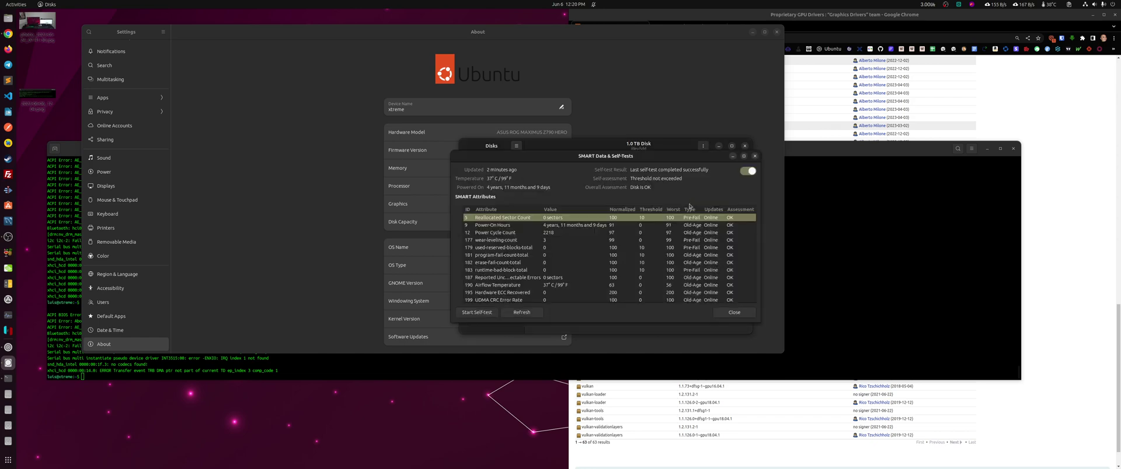
click(545, 241)
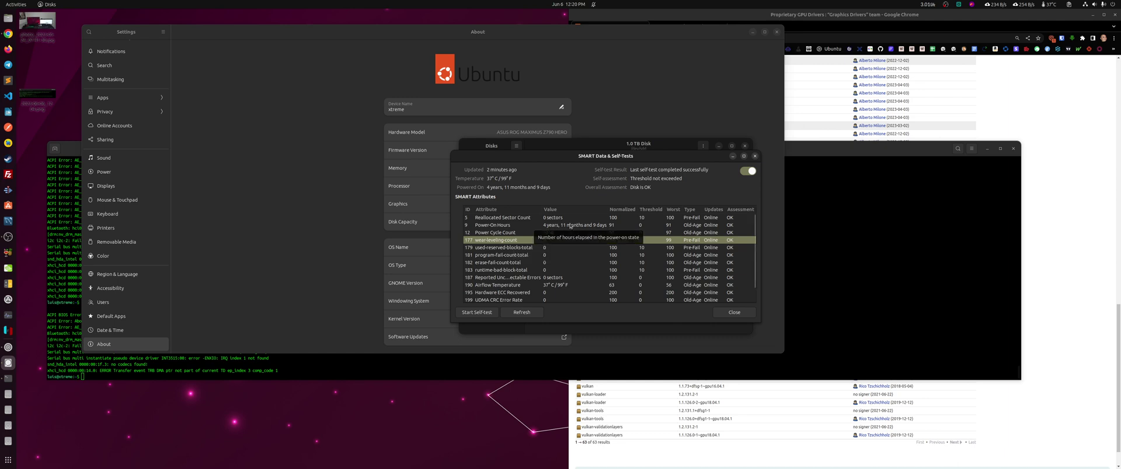
click(555, 226)
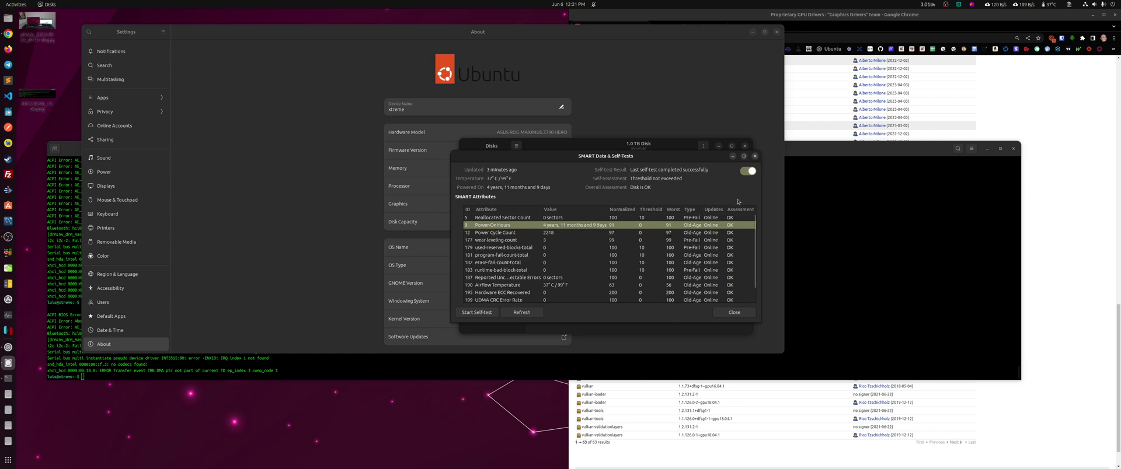
Close the 1.0 TB disk's report and revisit the Power-On Hours in the first 4.0 TB hard disk's SMART data
key(Escape)
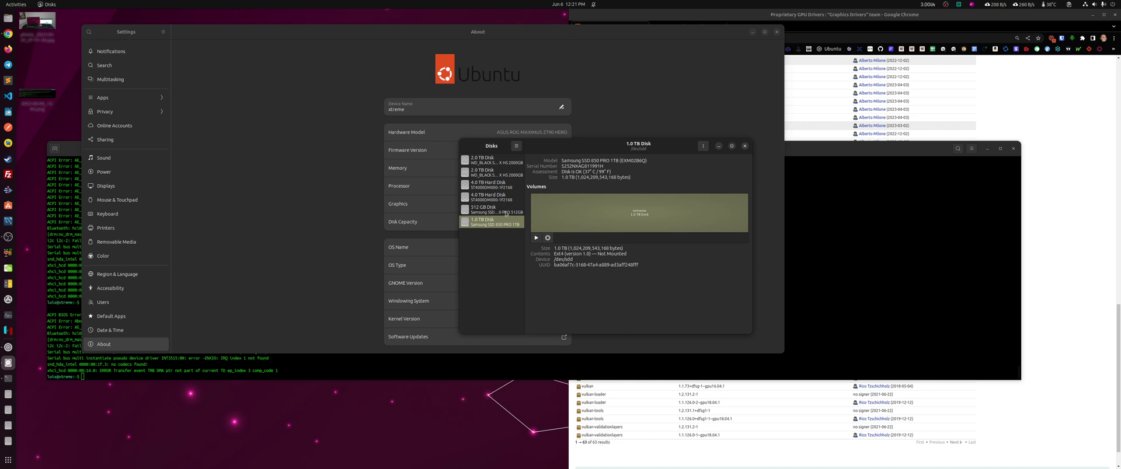
click(506, 212)
click(491, 184)
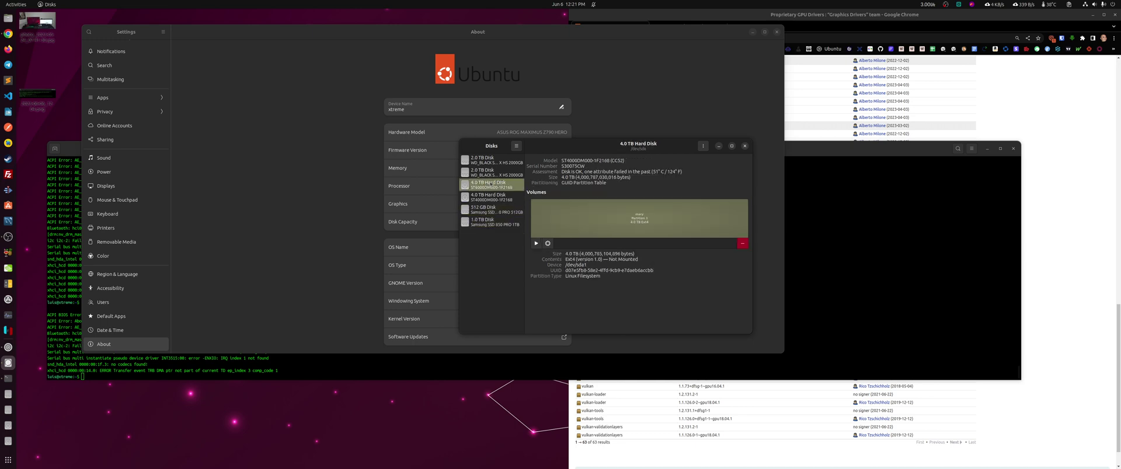
click(703, 146)
click(700, 204)
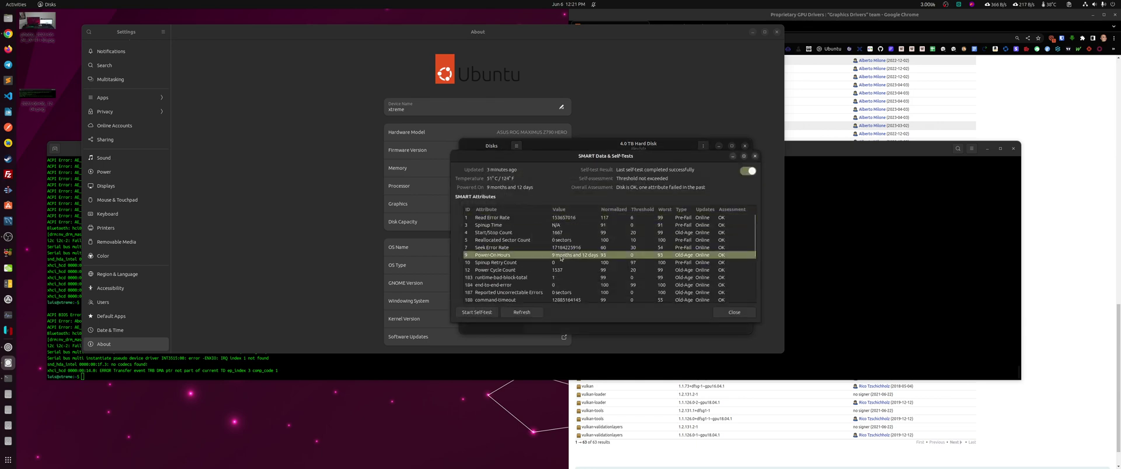
mouse_move(689, 165)
mouse_down()
mouse_move(684, 193)
mouse_move(686, 158)
mouse_up()
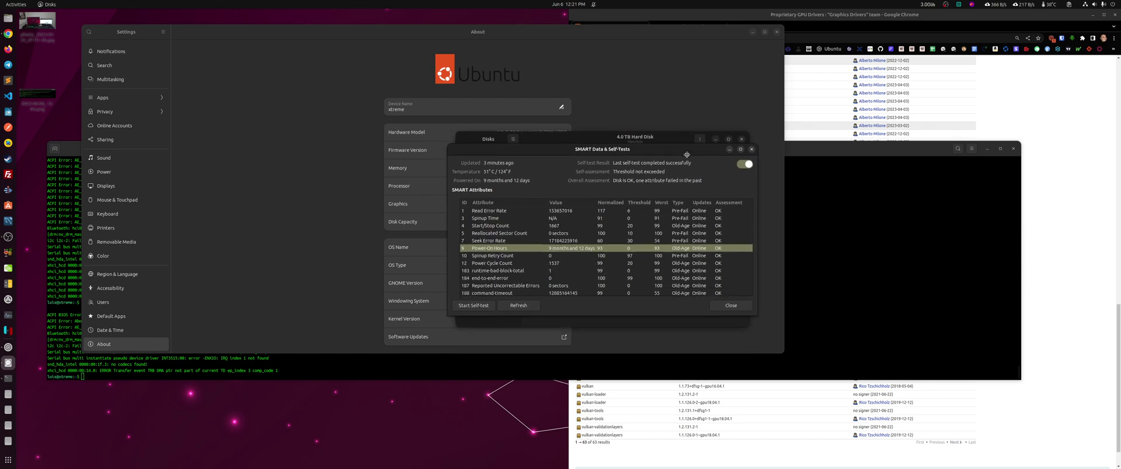
Close the SMART report and check whether the second 2.0 TB WD_BLACK disk's drive options offer SMART data
click(752, 150)
click(484, 201)
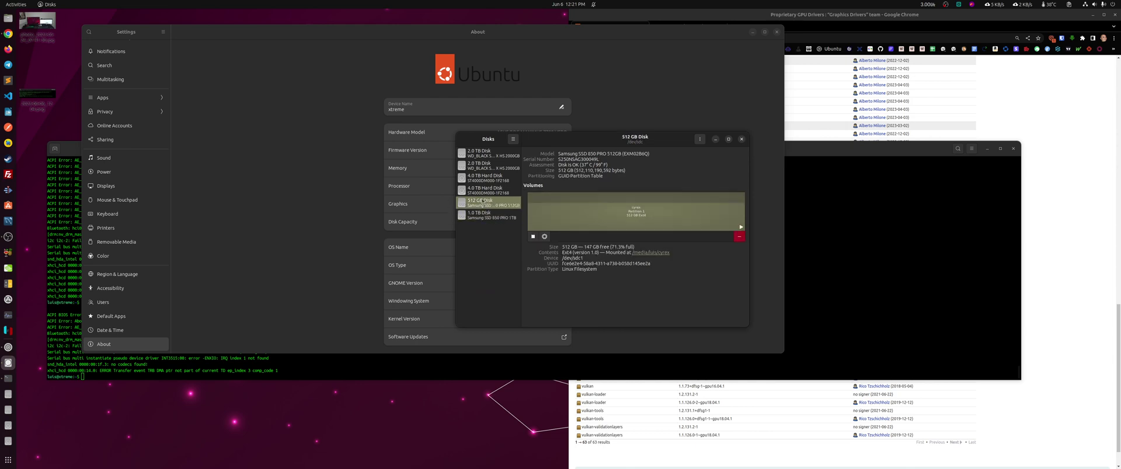
drag(607, 142, 628, 152)
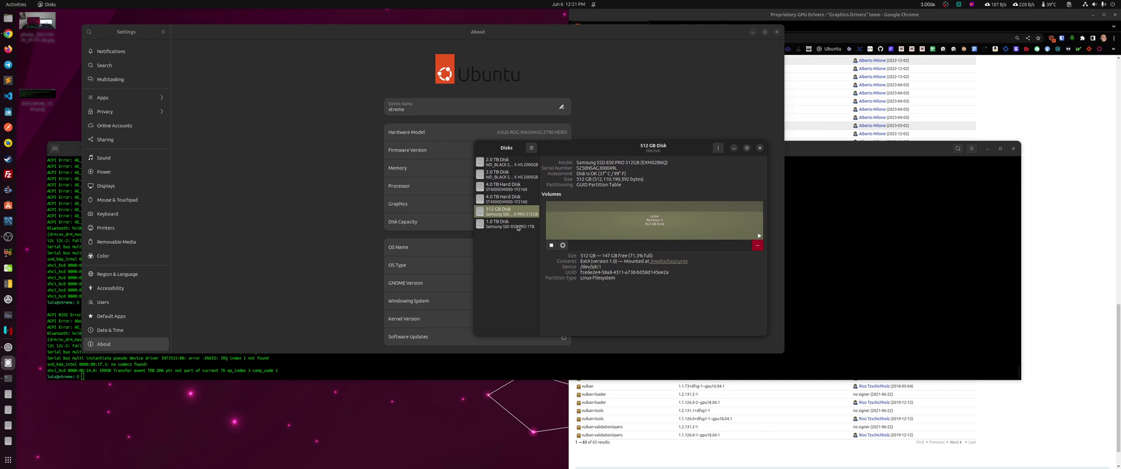
click(503, 177)
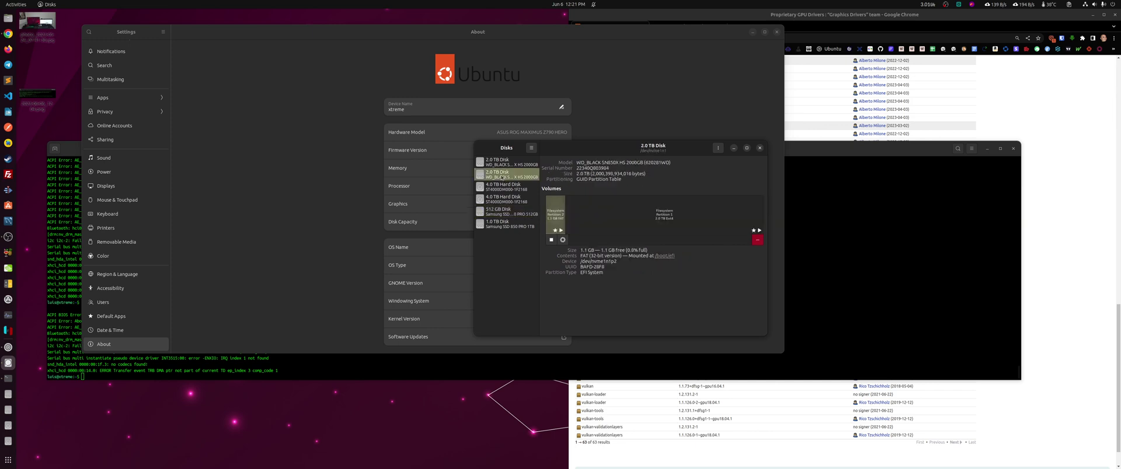
click(714, 146)
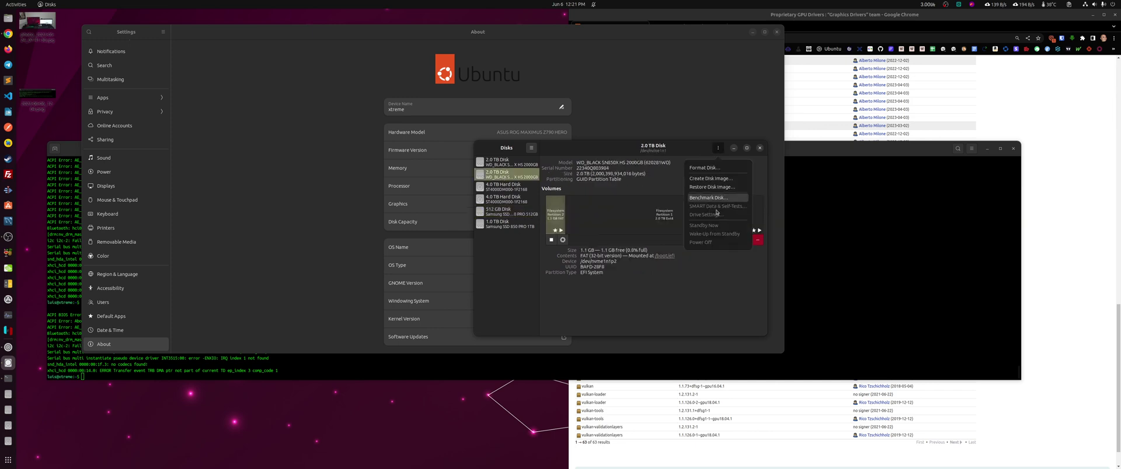
click(631, 179)
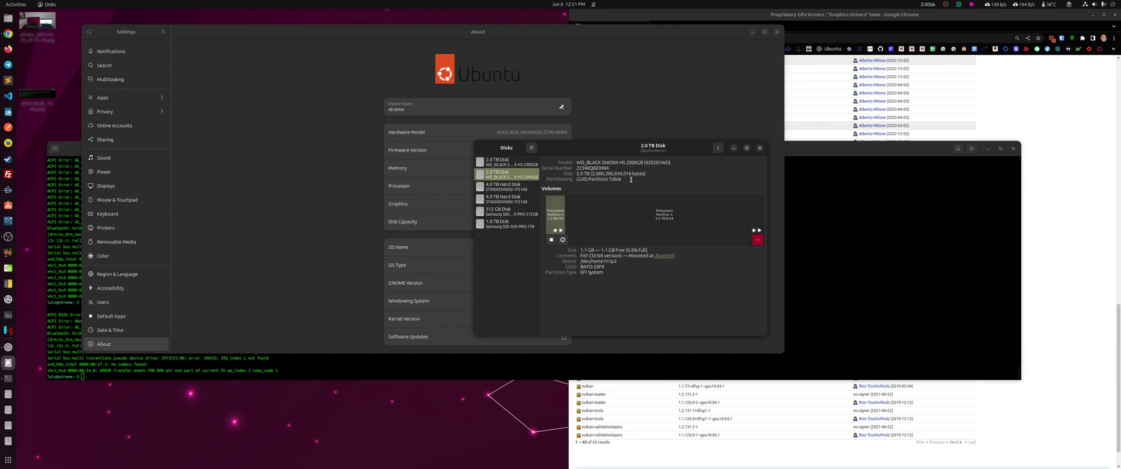
Switch to the terminal, list the available commands starting with "nv", and clear the partial command
click(314, 373)
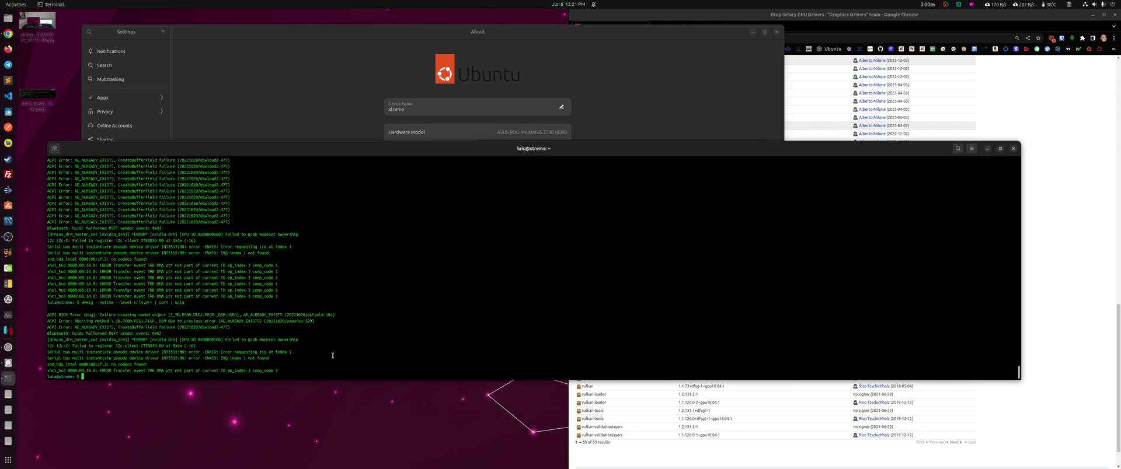
text(nvme)
key(BackSpace)
key(Tab)
key(Tab)
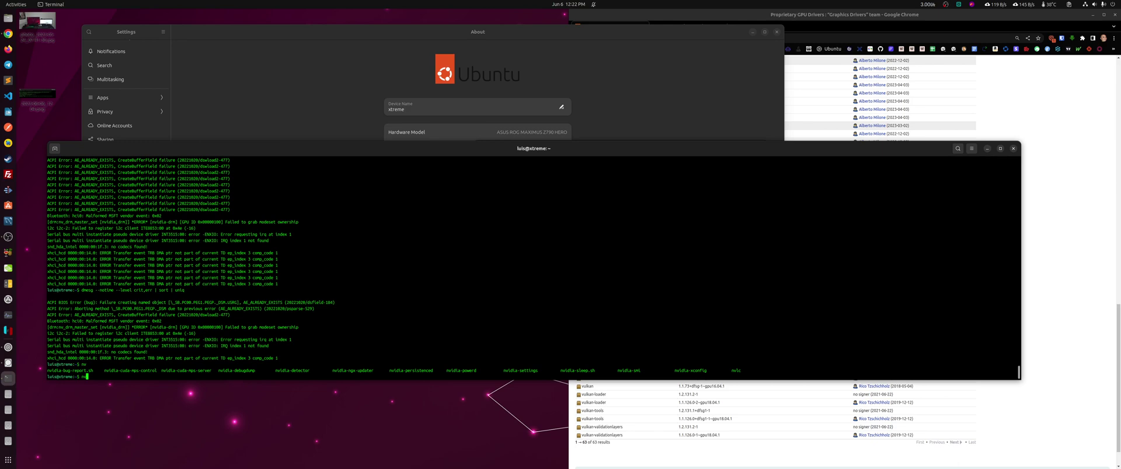
key(BackSpace)
key(BackSpace)
Bring the About page forward, view the desk setup photo from the desktop in Shotwell, and close the photo
click(346, 141)
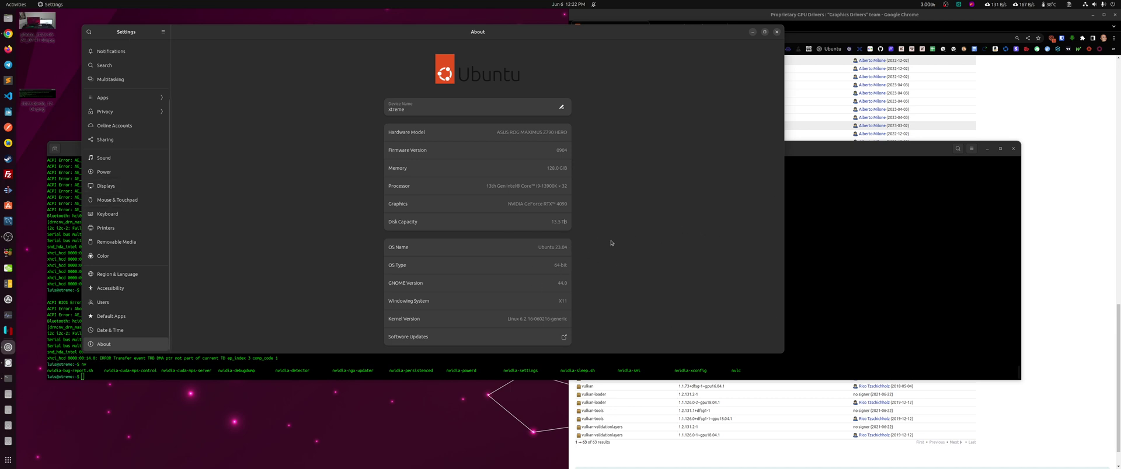
double_click(561, 248)
click(862, 299)
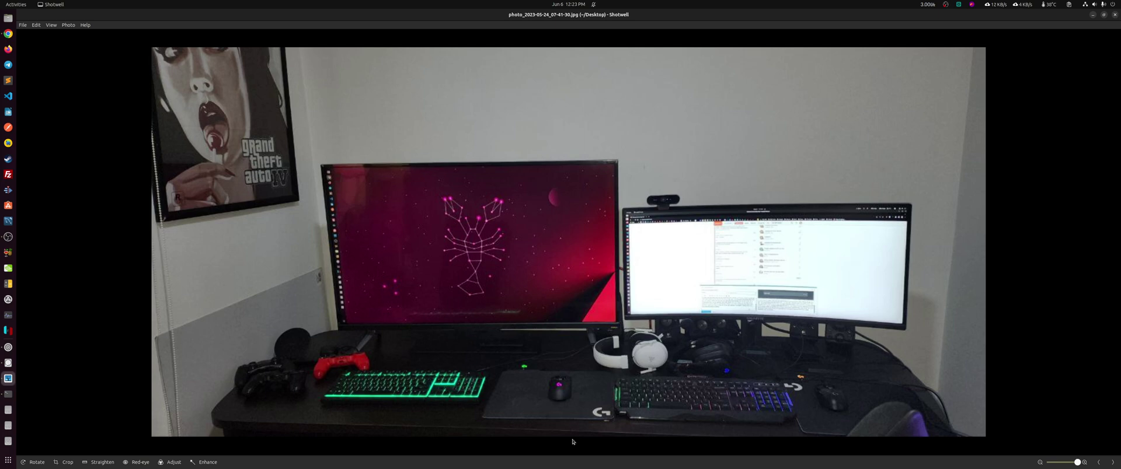
click(1115, 15)
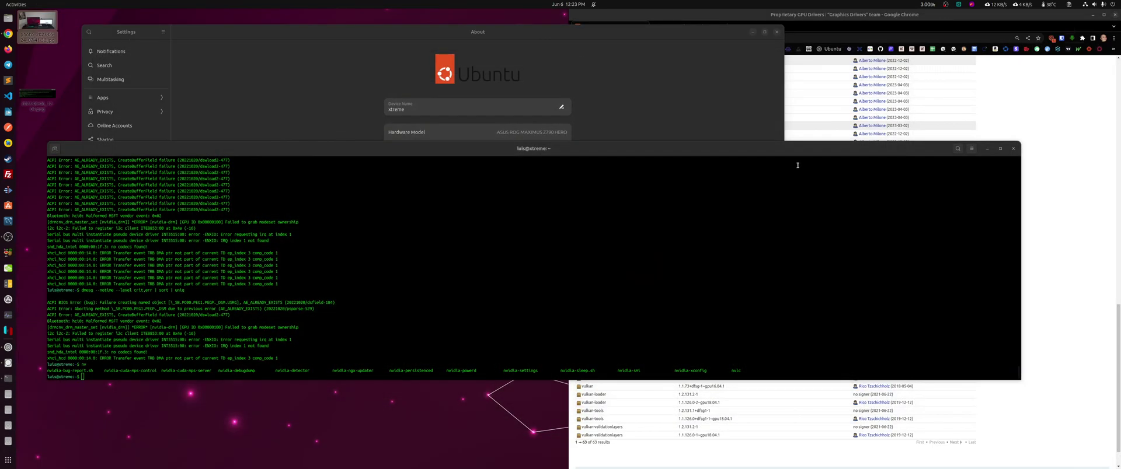
Close the Settings window and move the terminal window up and to the right on the desktop
click(496, 303)
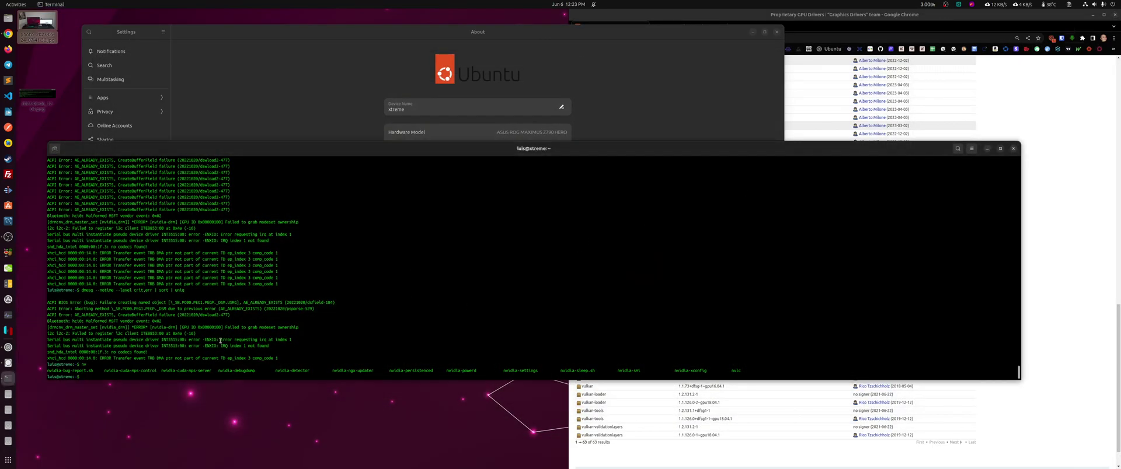
click(330, 101)
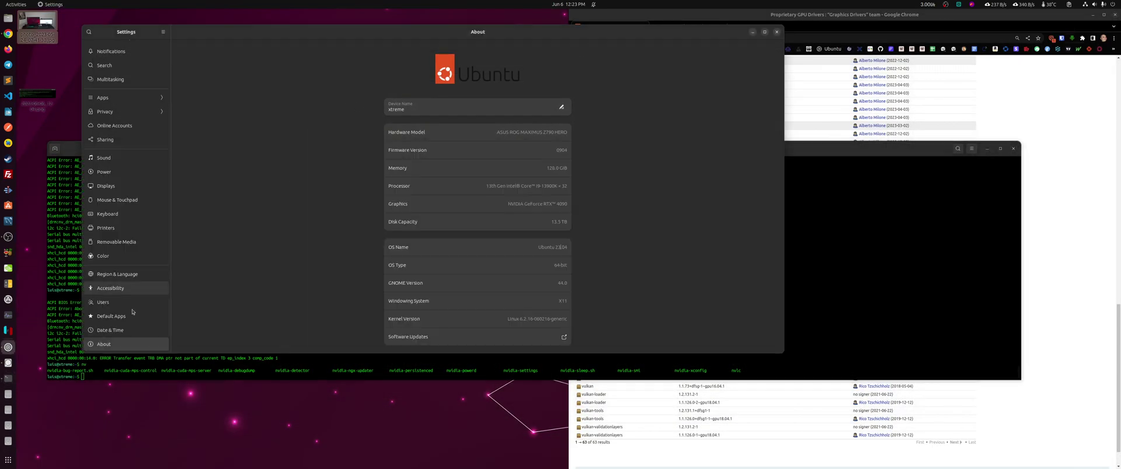
click(777, 32)
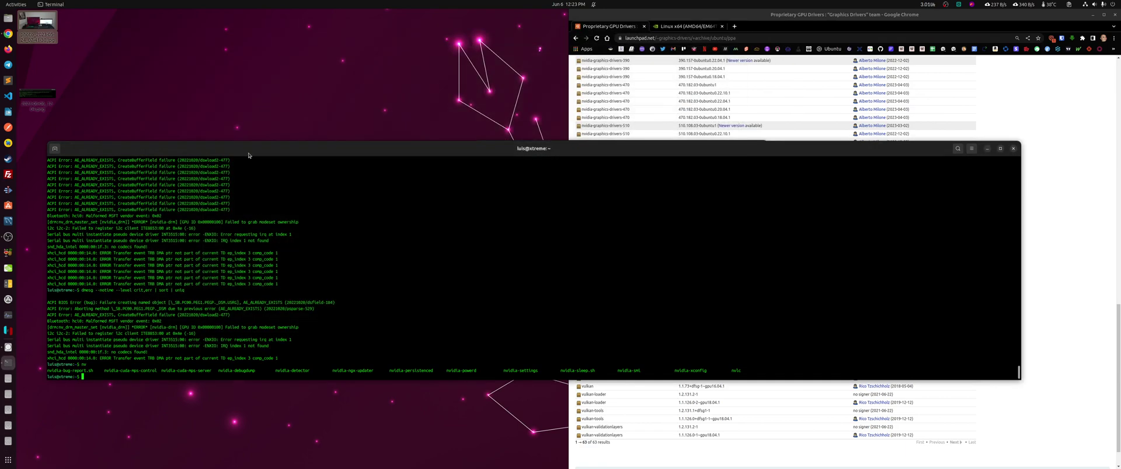
drag(246, 153, 357, 97)
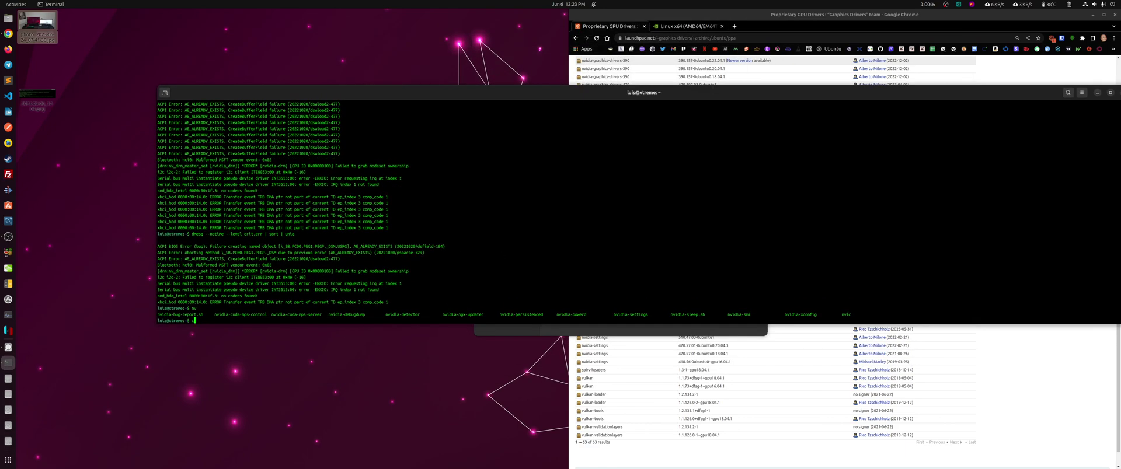
Clear the terminal and rerun dmesg --notime --level crit,err | sort | uniq to list the unique critical and error messages
text(clear)
key(Return)
key(Up)
key(Up)
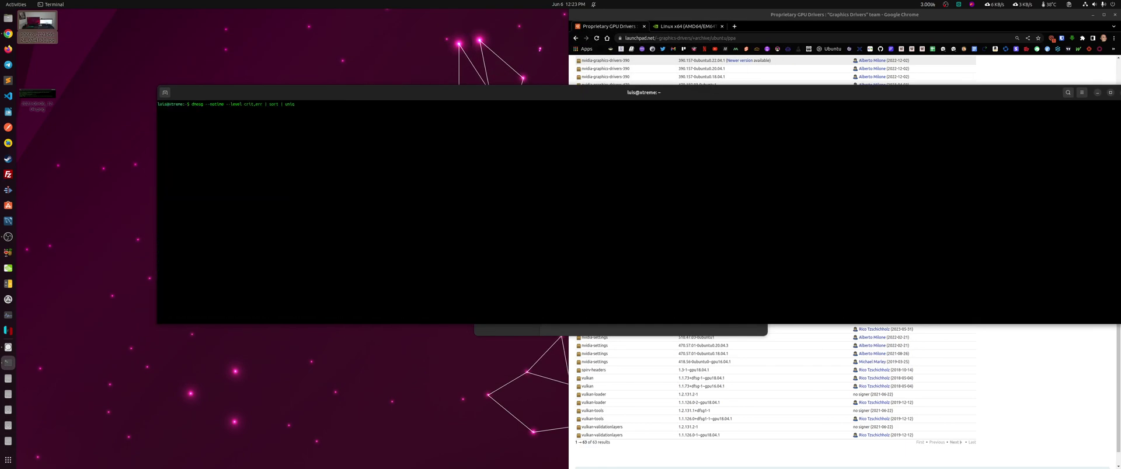
key(Return)
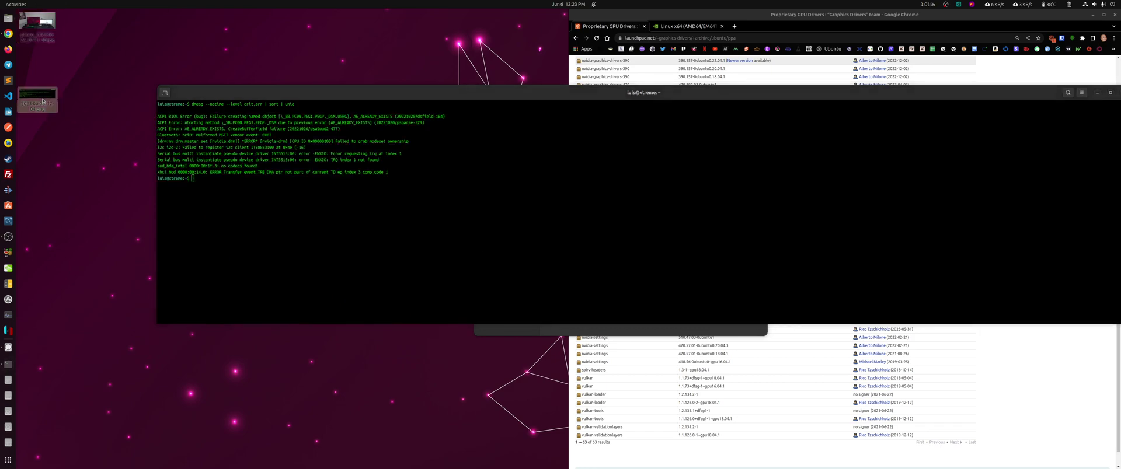
View the 2023-06-06_12-04.png screenshot from the desktop beneath the dmesg output and highlight the two serial bus errors for comparison
double_click(42, 100)
drag(203, 44, 163, 204)
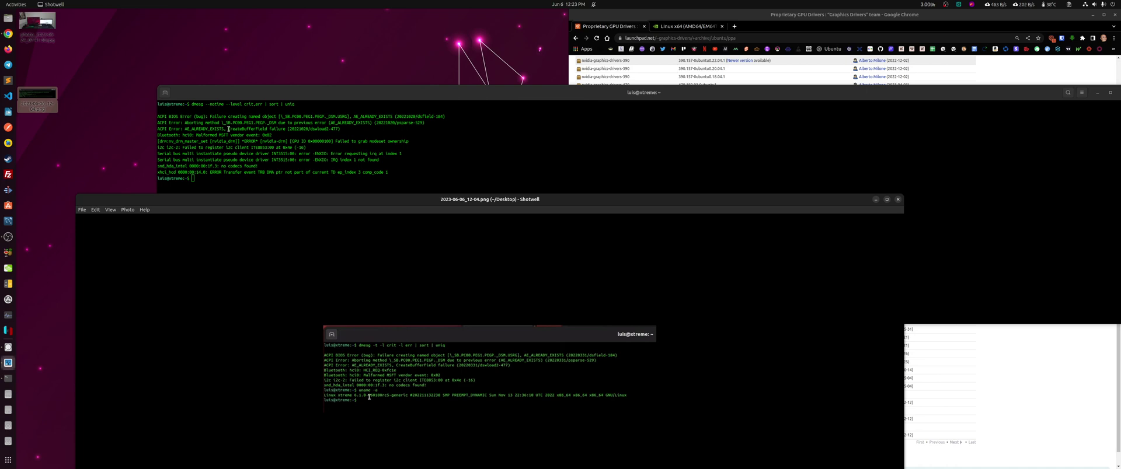
drag(168, 151, 384, 160)
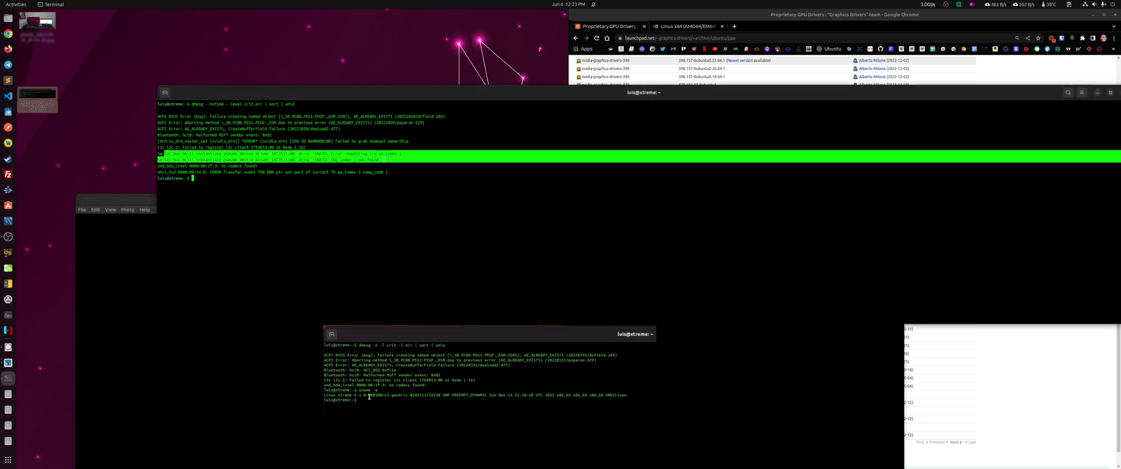
click(385, 158)
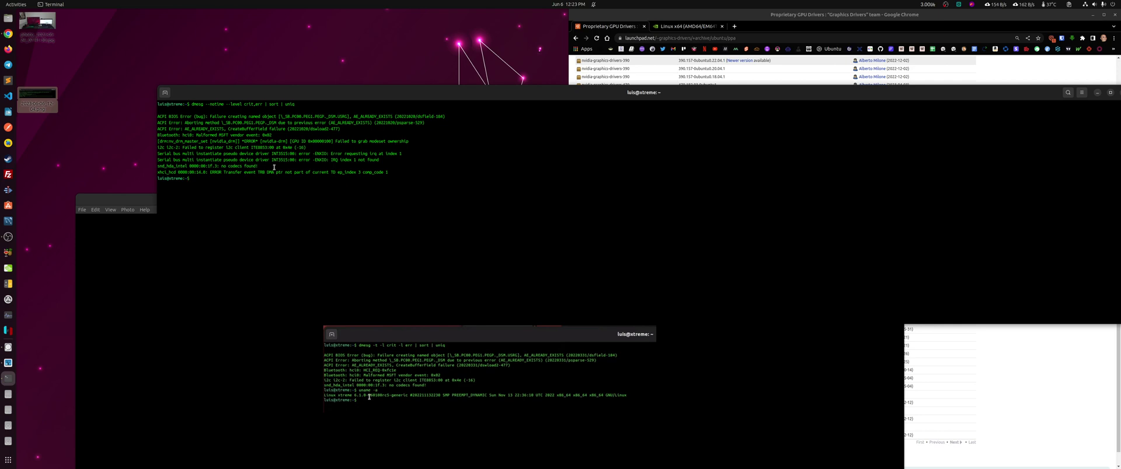
Print the kernel version details with uname -a and clear the text selection in the terminal
text(uname -a)
key(Return)
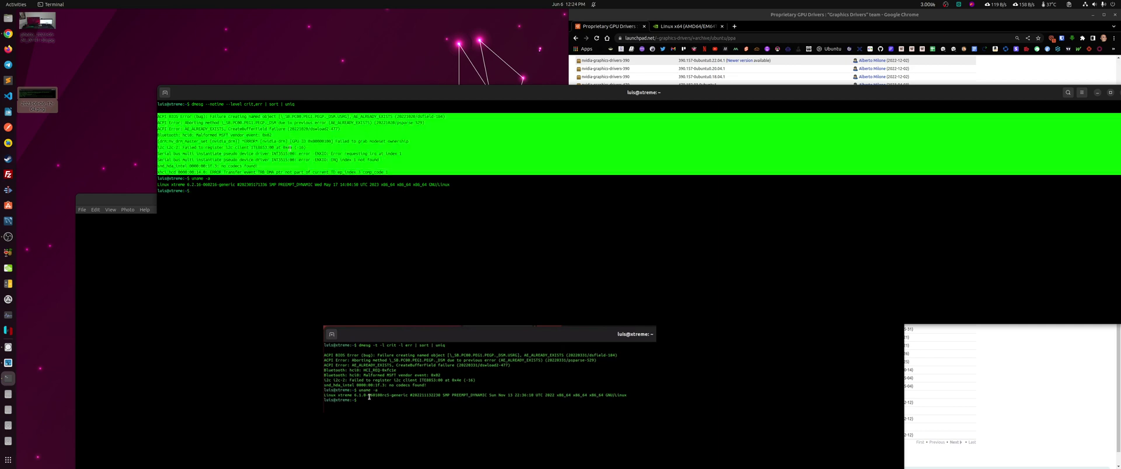
click(239, 160)
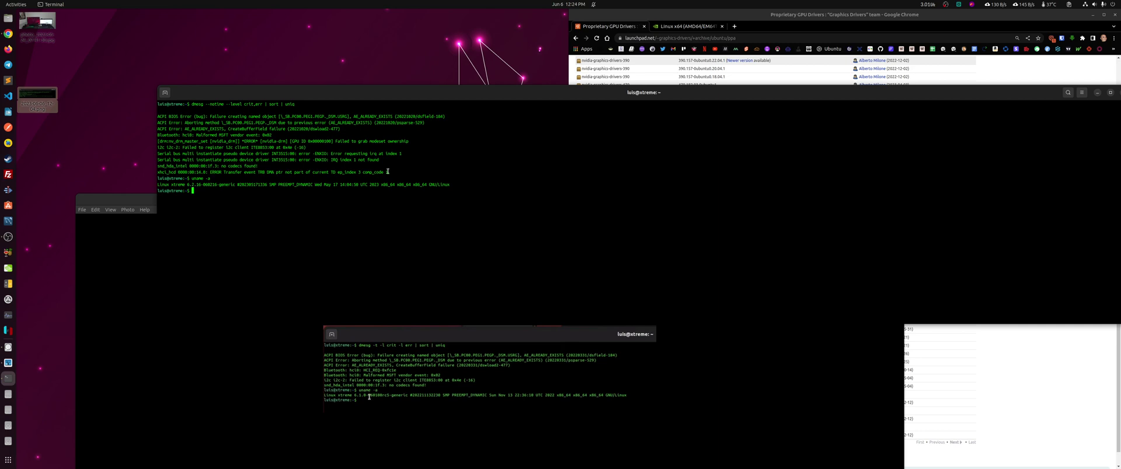
Examine the dmesg error lines, highlighting the I2C client, serial bus, sound codec and xHCI transfer messages in the terminal
drag(397, 173, 148, 149)
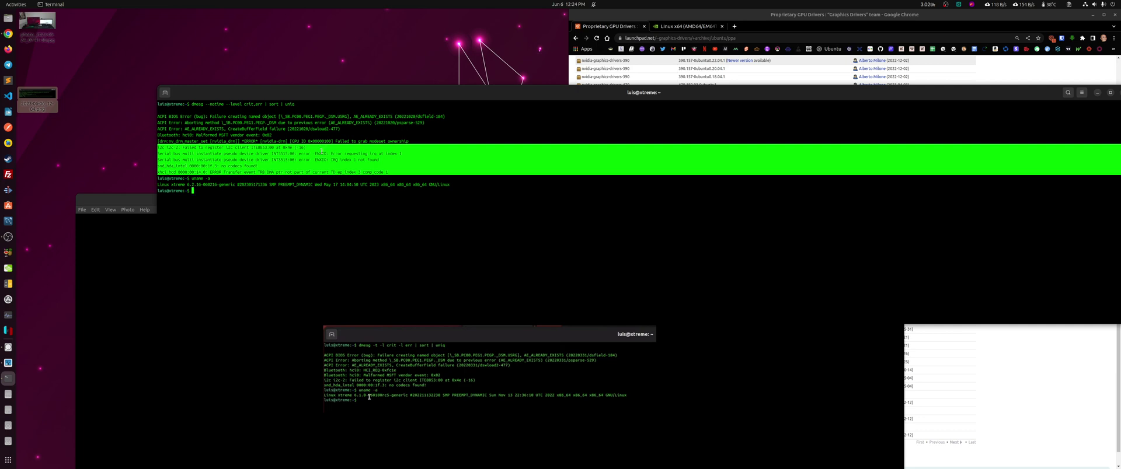
click(198, 166)
triple_click(198, 166)
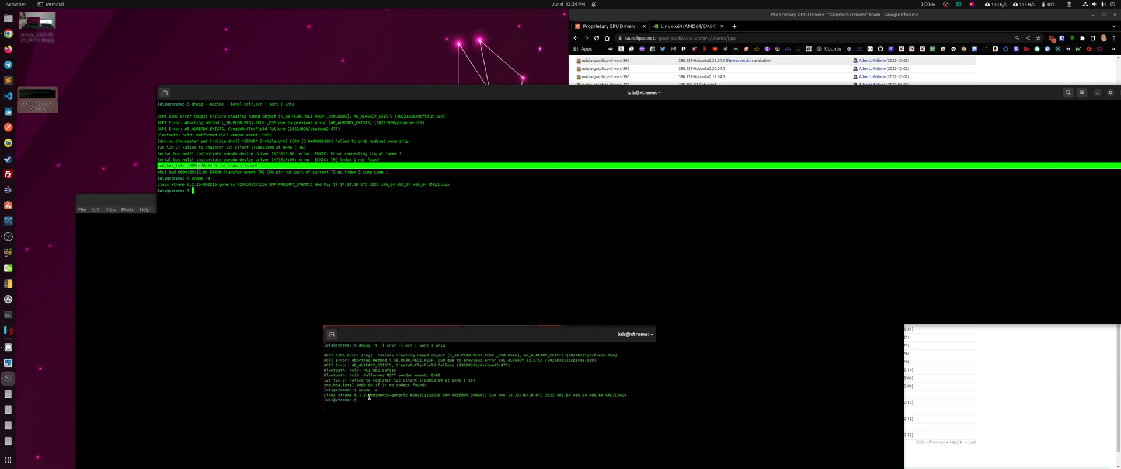
click(199, 166)
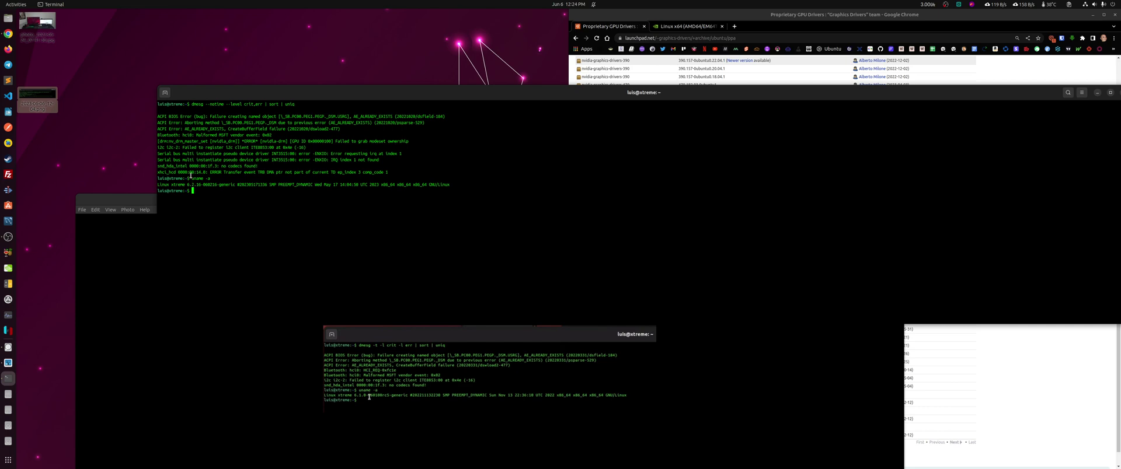
drag(161, 146, 338, 166)
click(337, 163)
triple_click(304, 172)
click(305, 173)
triple_click(328, 172)
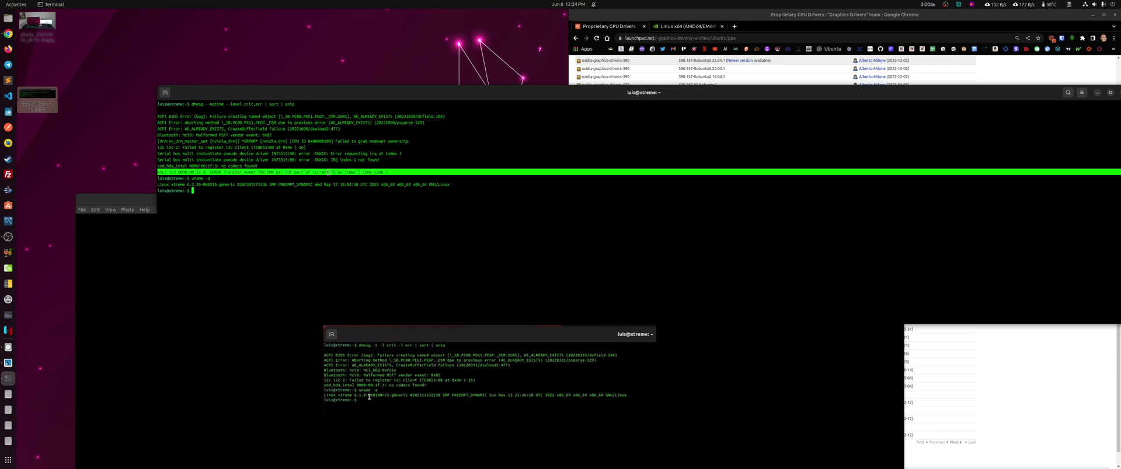
click(290, 172)
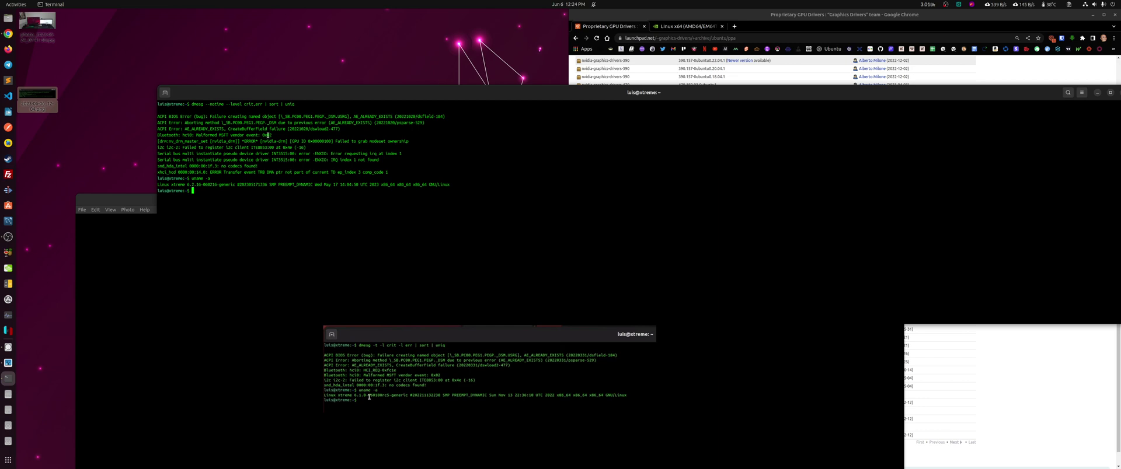
drag(390, 174, 99, 120)
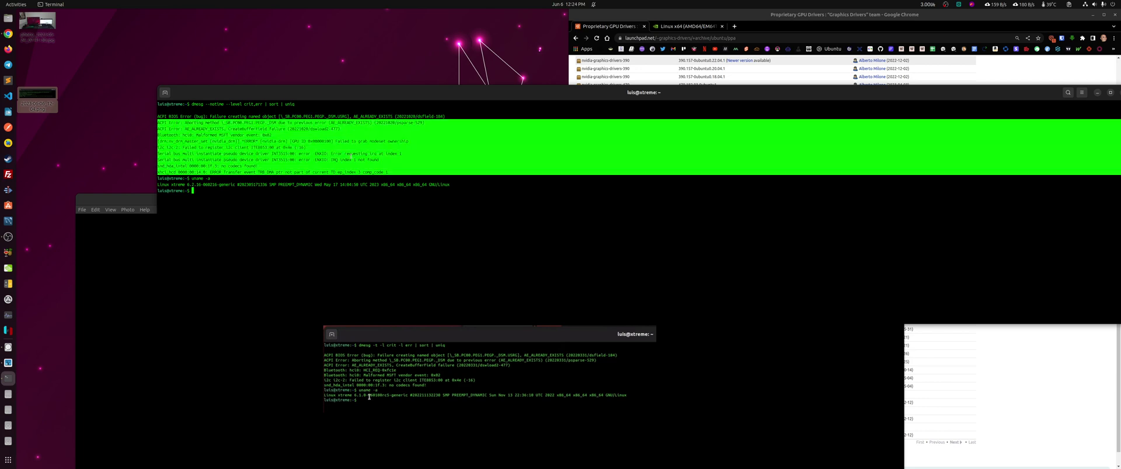
click(350, 156)
Open /etc/default/grub in nano with sudo, entering the account password at the prompt
text(sudo nan)
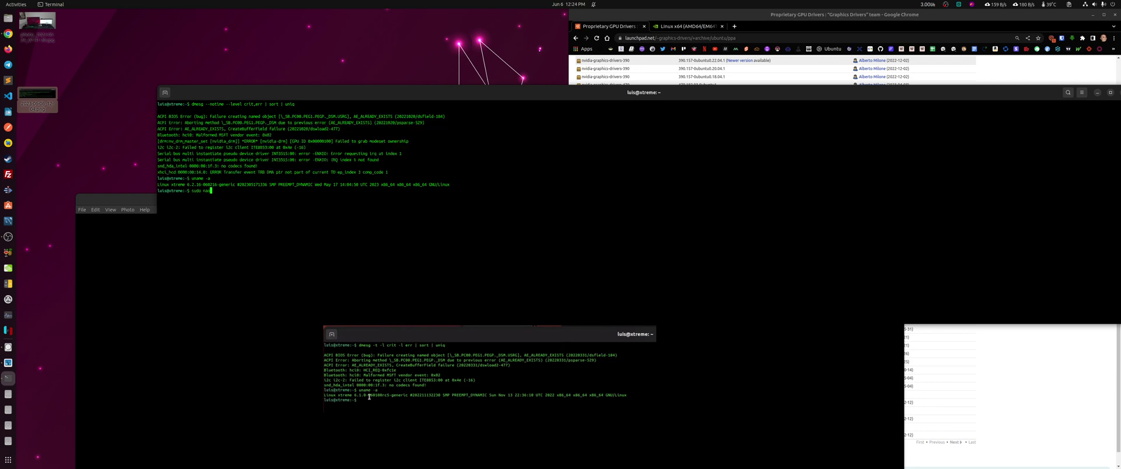
text(o /etc/default/grub)
key(Return)
key(Return)
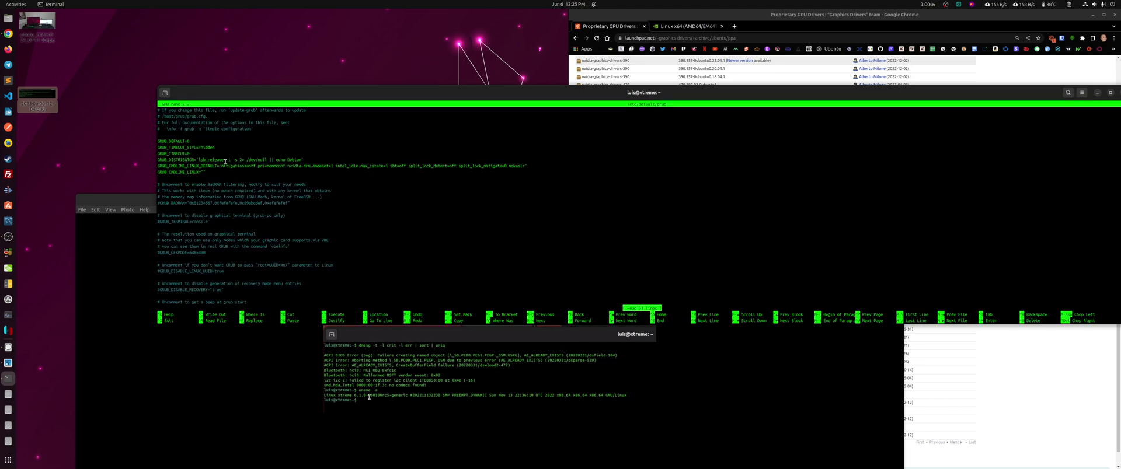
Examine each kernel boot parameter in the GRUB_CMDLINE_LINUX_DEFAULT line and exit nano without editing the file
drag(221, 166, 257, 168)
click(257, 167)
drag(260, 165, 284, 168)
drag(286, 167, 333, 168)
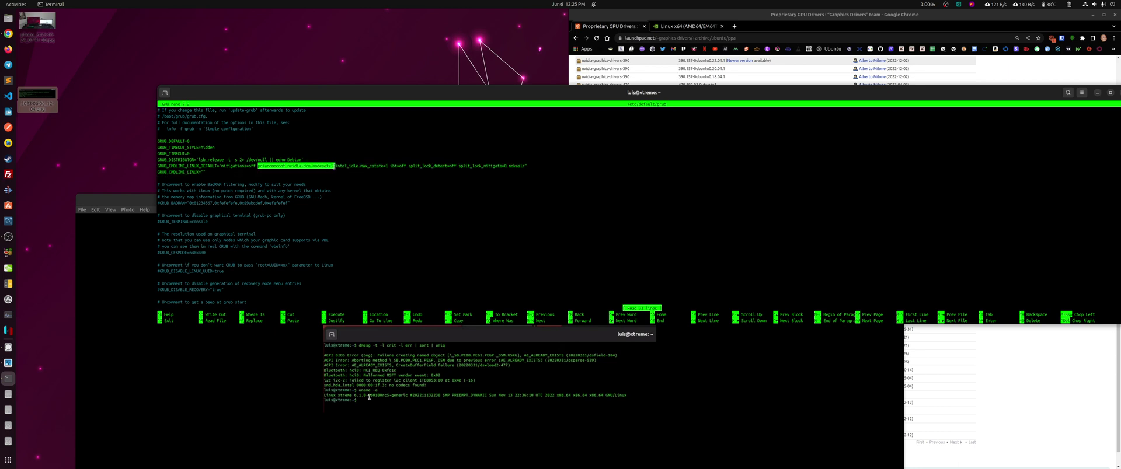
click(333, 166)
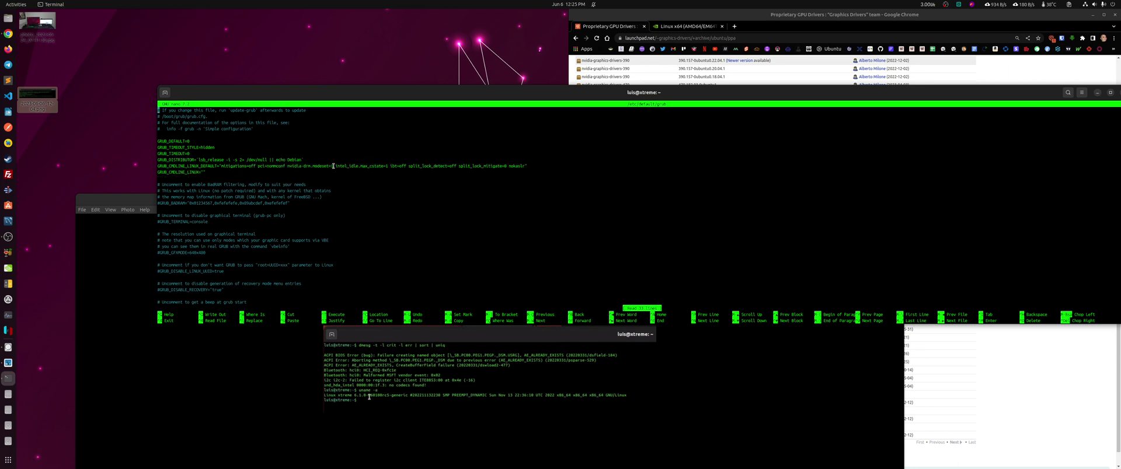
drag(333, 167, 389, 167)
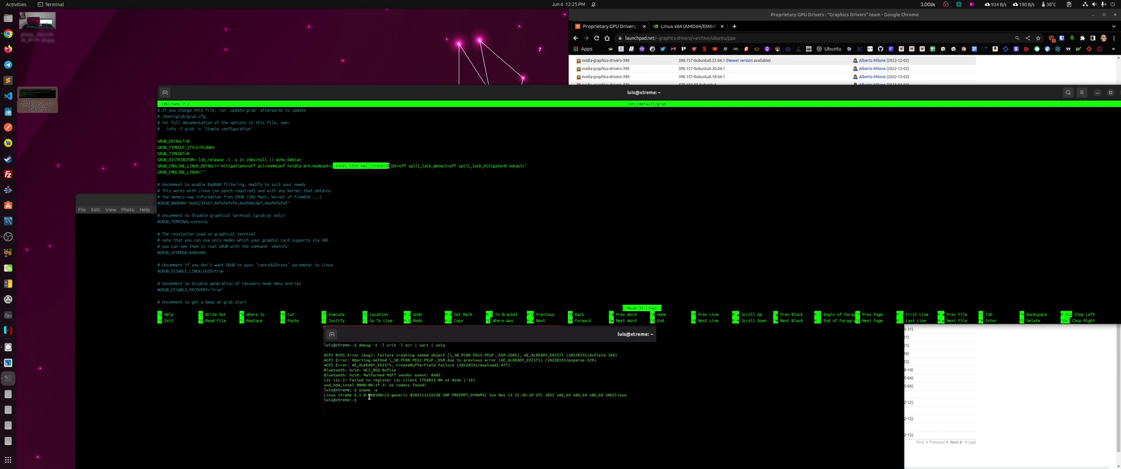
click(388, 166)
drag(387, 166, 523, 165)
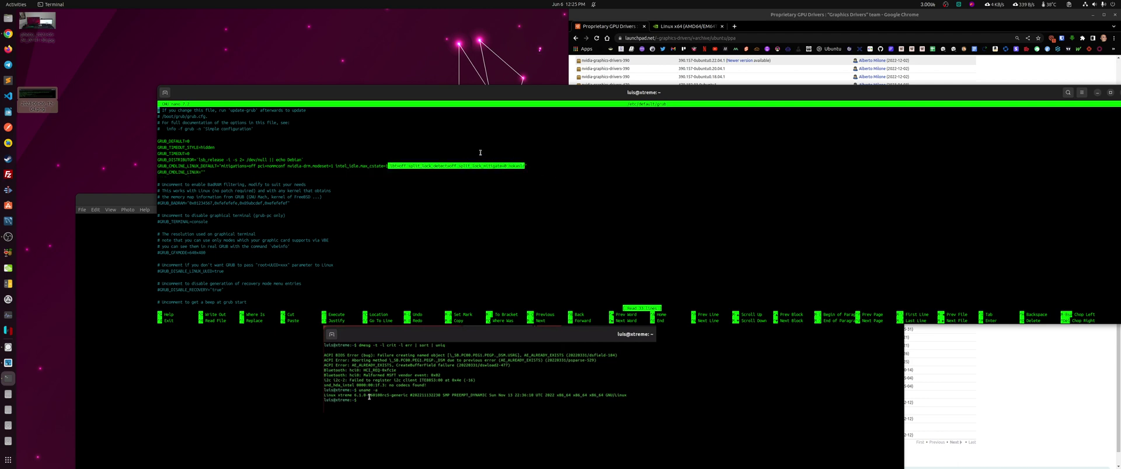
click(417, 157)
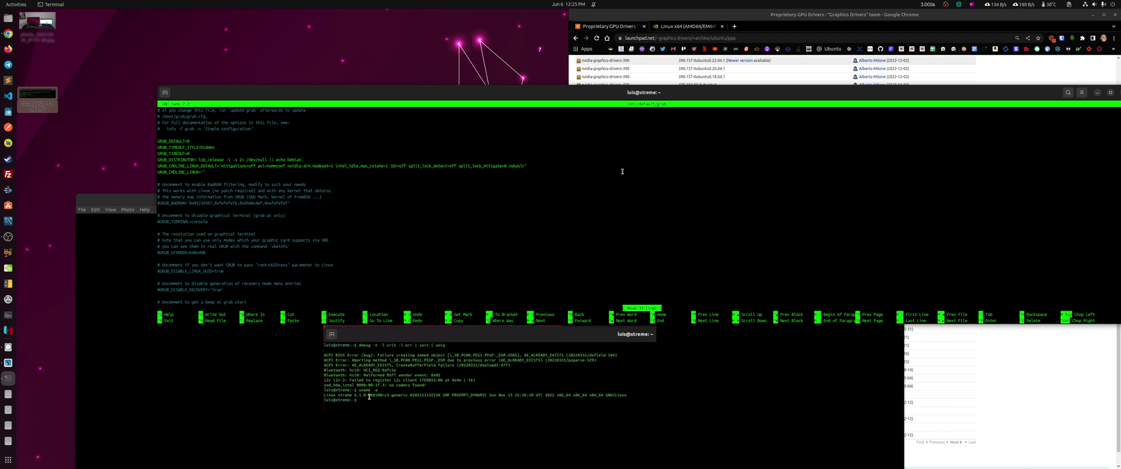
key(ctrl+x)
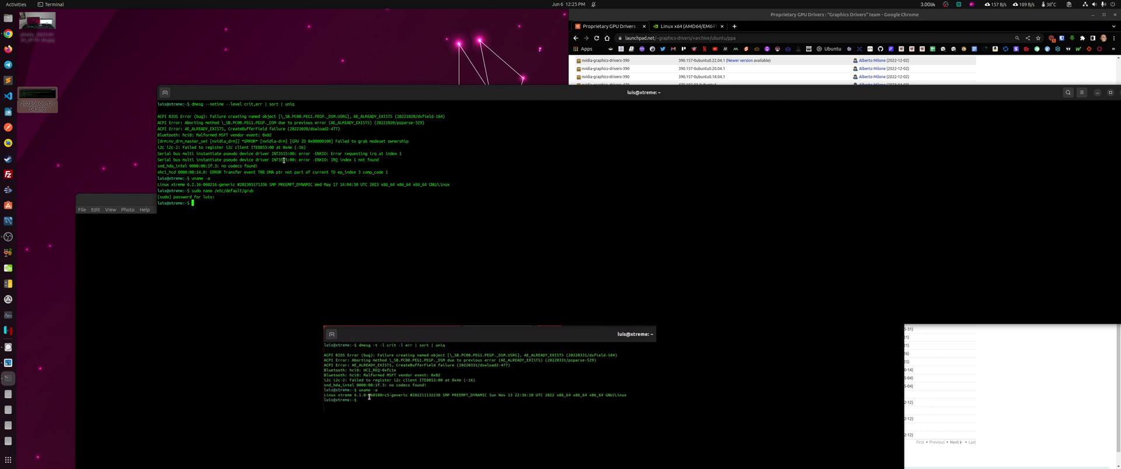
End the terminal session with exit and move the Shotwell screenshot window higher on the desktop
text(exit)
key(Return)
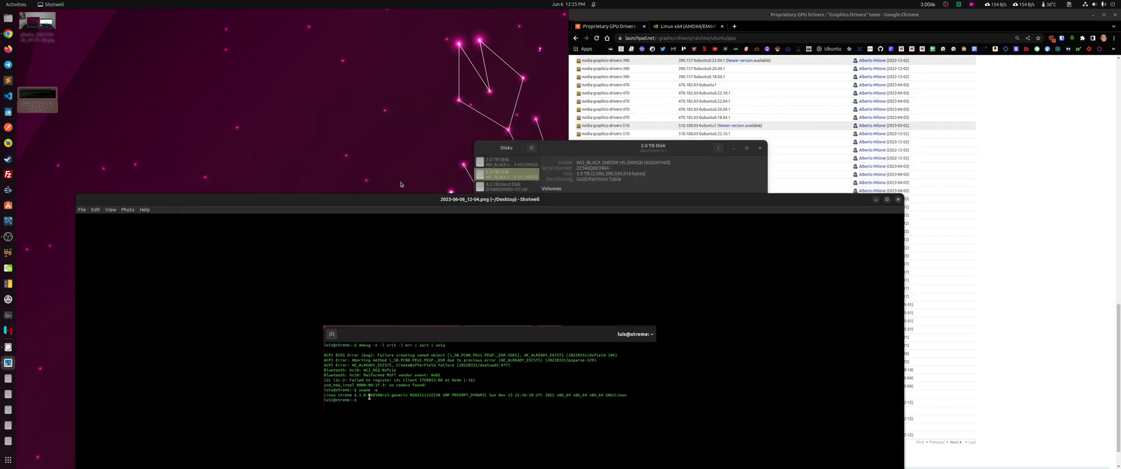
drag(423, 201, 423, 141)
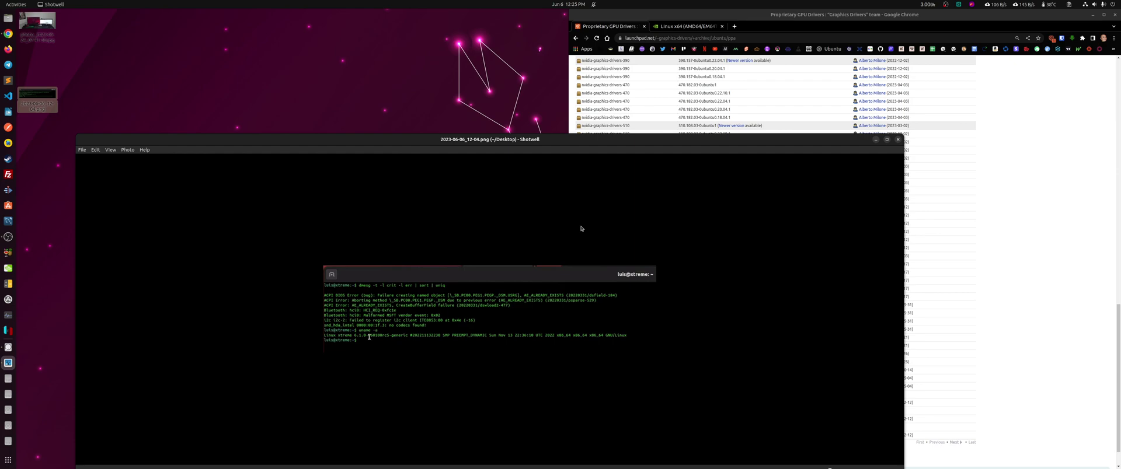
Switch to Chrome and open kernel.org in a new tab
click(735, 26)
text(kernel.org)
key(Return)
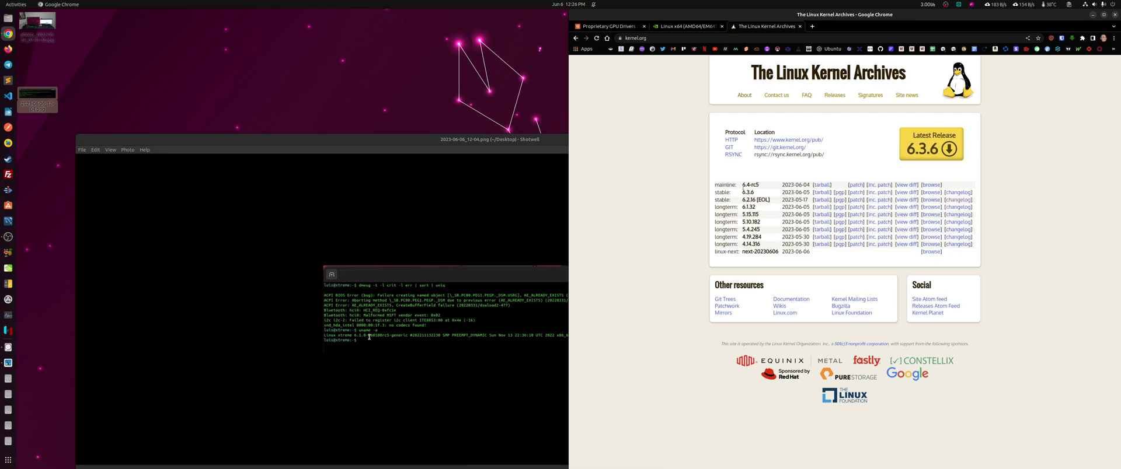
Examine the mainline and stable kernel versions in the release list and close the kernel.org tab
double_click(748, 185)
click(597, 192)
drag(744, 192, 757, 201)
click(751, 200)
drag(743, 186, 760, 187)
click(749, 185)
key(ctrl+w)
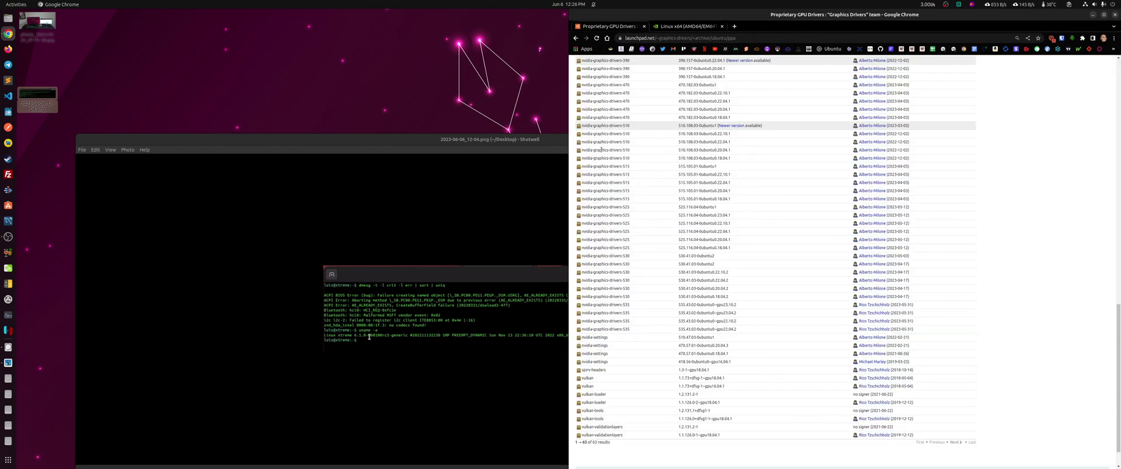
View the desk setup photo from the desktop in Shotwell and close it
click(345, 220)
double_click(36, 23)
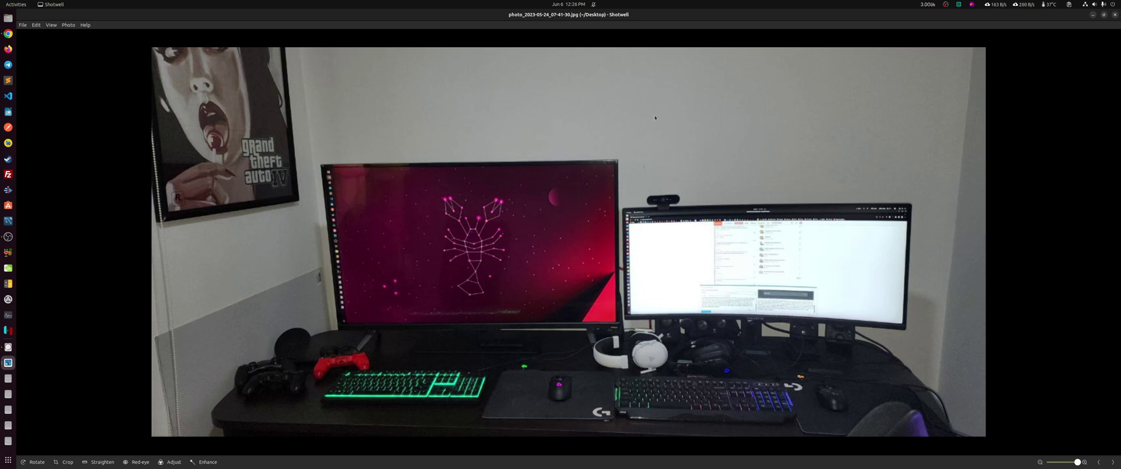
click(1113, 16)
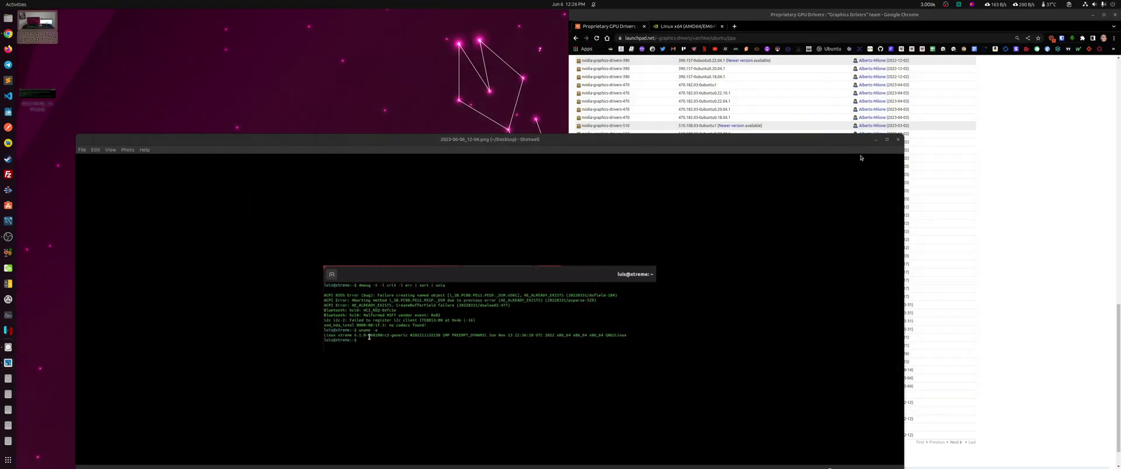
Close the Shotwell window showing the dmesg screenshot and the Disks window
click(898, 140)
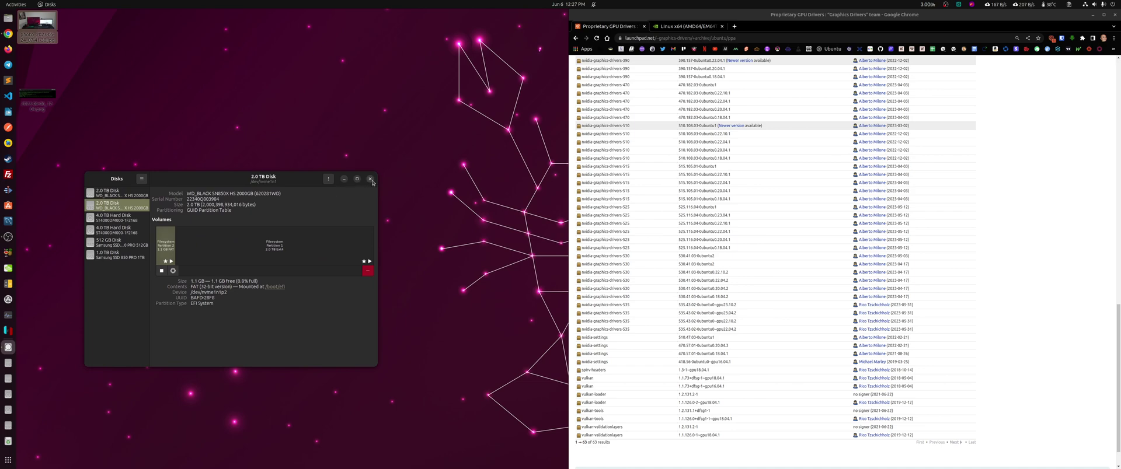
click(370, 179)
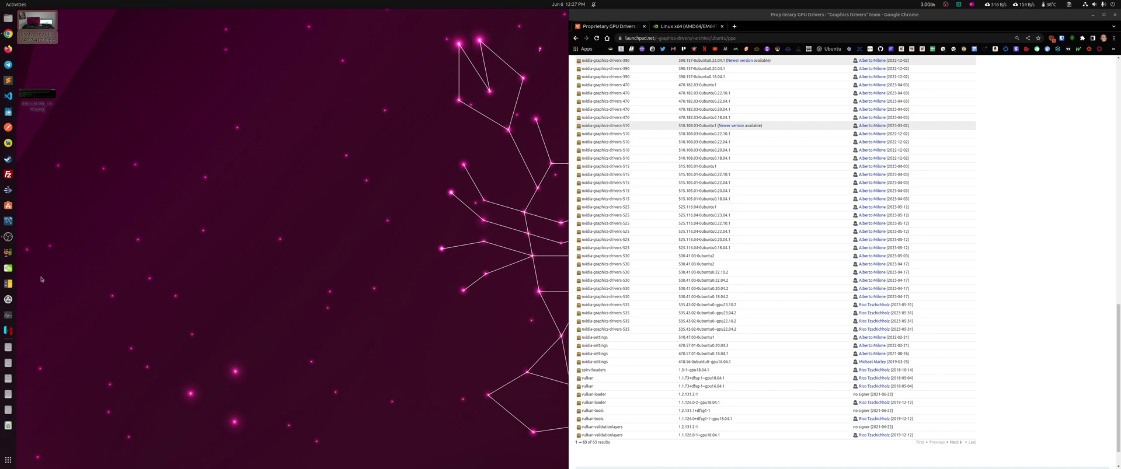
Check the NVIDIA driver and NVML versions in NVIDIA Settings and close its window
click(8, 268)
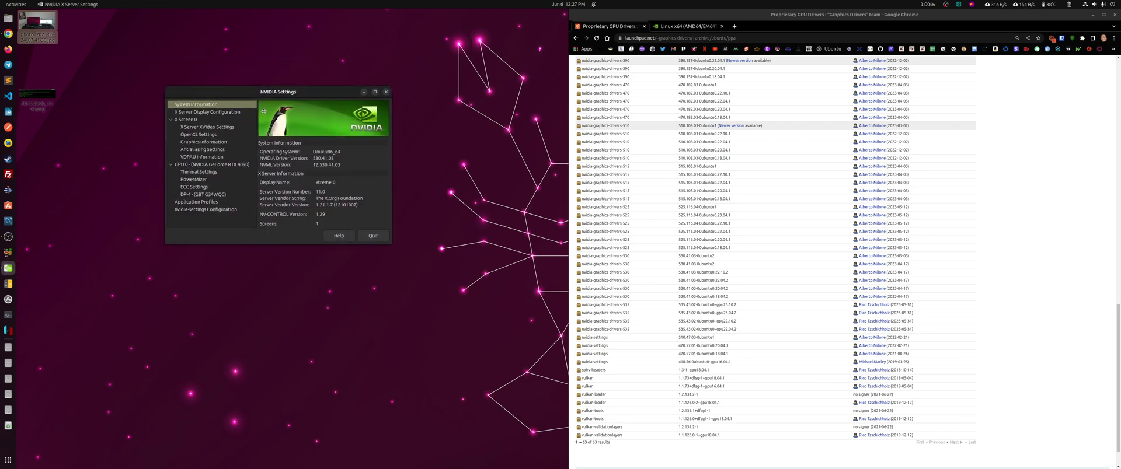
drag(353, 204, 376, 204)
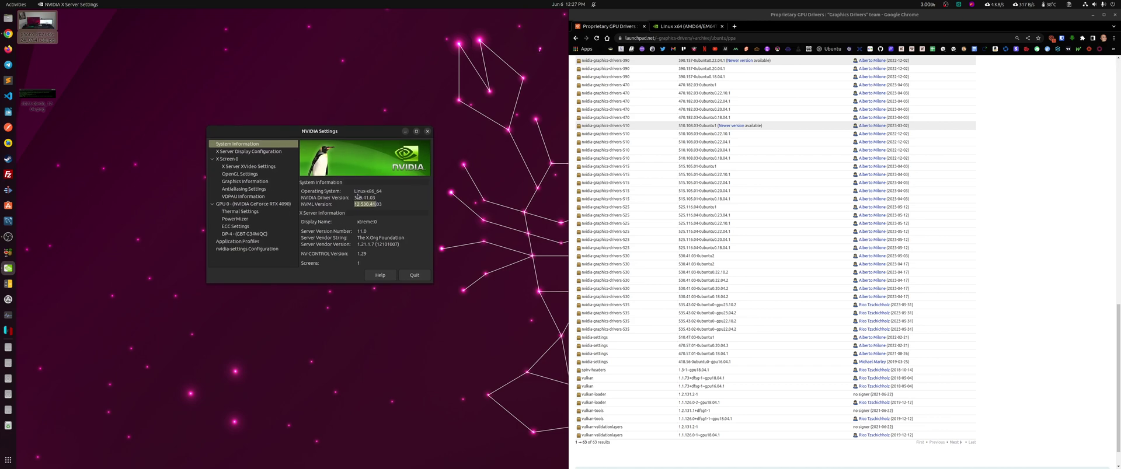
double_click(360, 197)
click(426, 132)
Examine the Proprietary GPU Drivers PPA page, highlighting its sudo add-apt-repository and sudo apt update commands and reviewing the published NVIDIA driver packages
scroll(866, 331, up, 8)
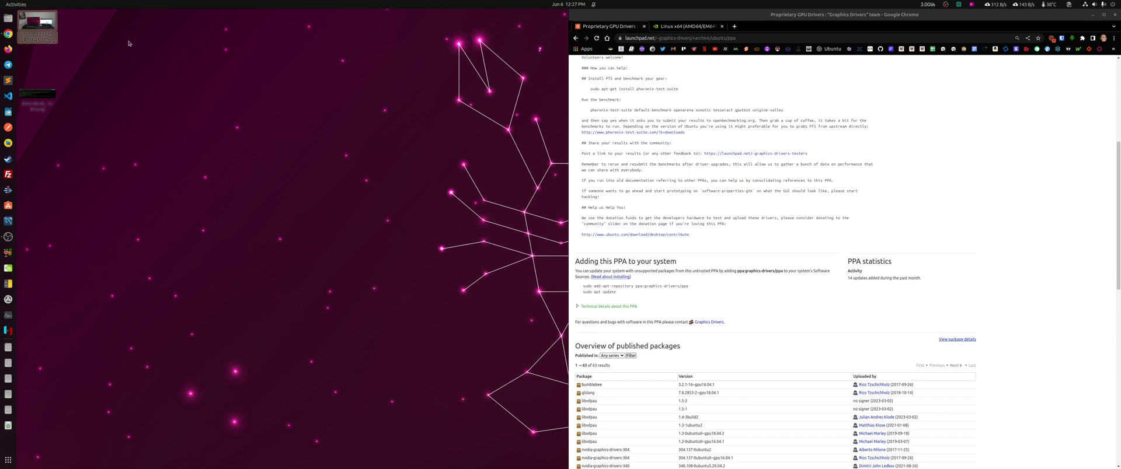
scroll(684, 154, up, 5)
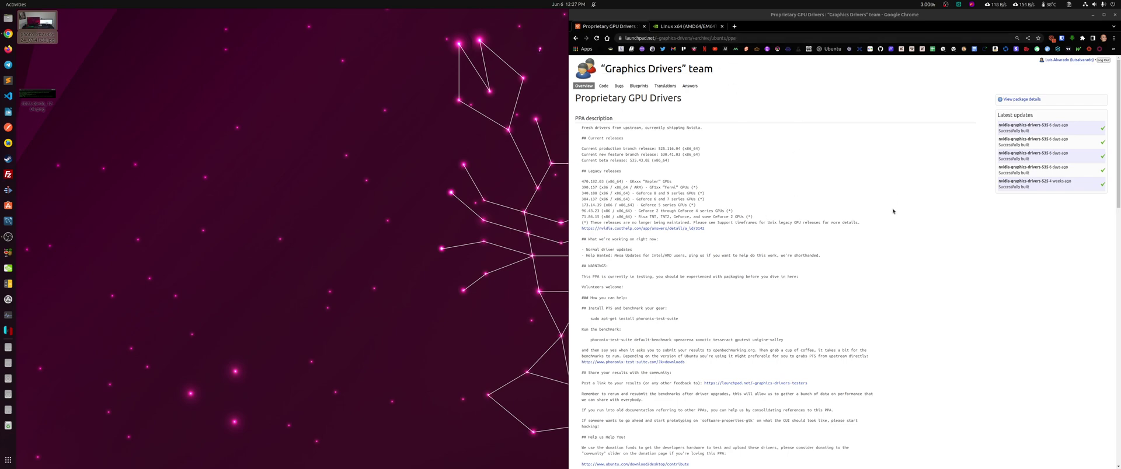
scroll(774, 188, down, 6)
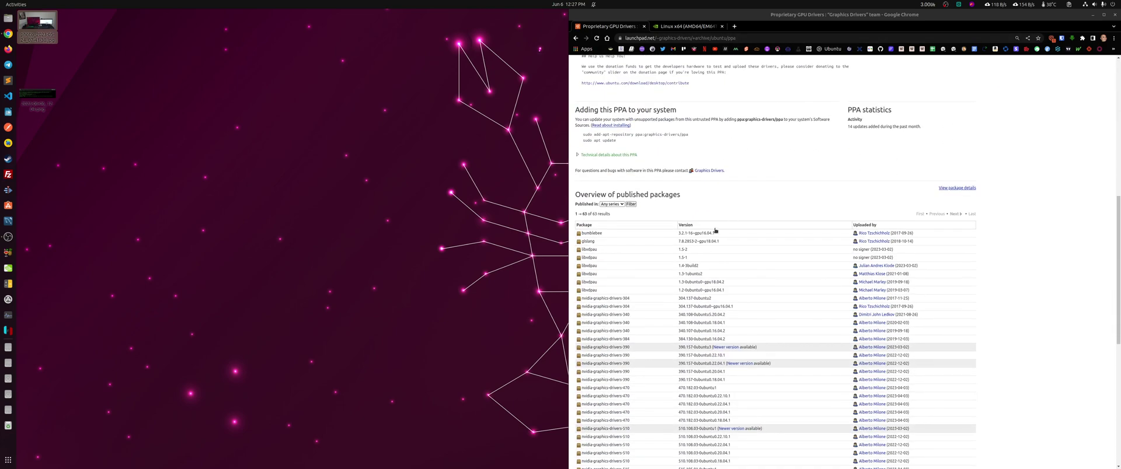
triple_click(632, 144)
triple_click(599, 150)
double_click(653, 144)
drag(612, 144, 636, 144)
double_click(607, 151)
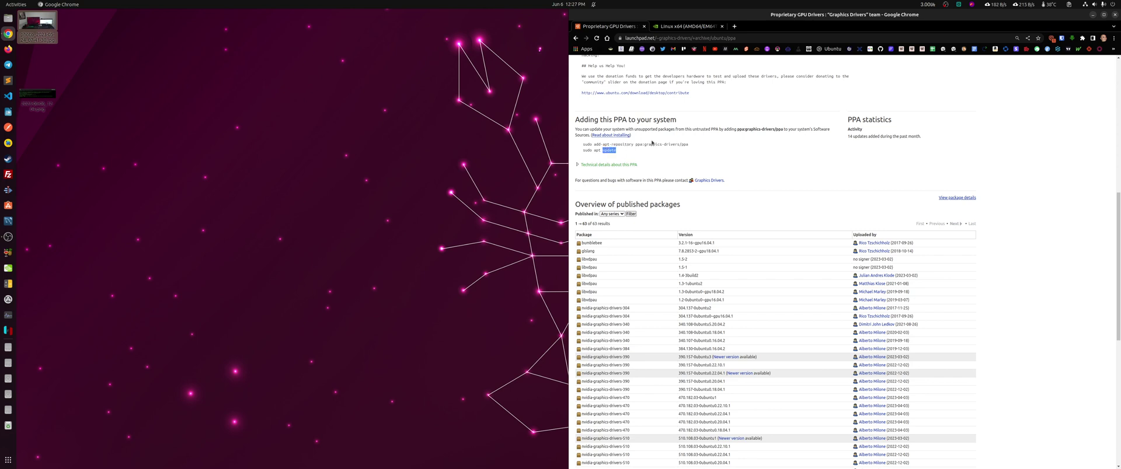
triple_click(650, 144)
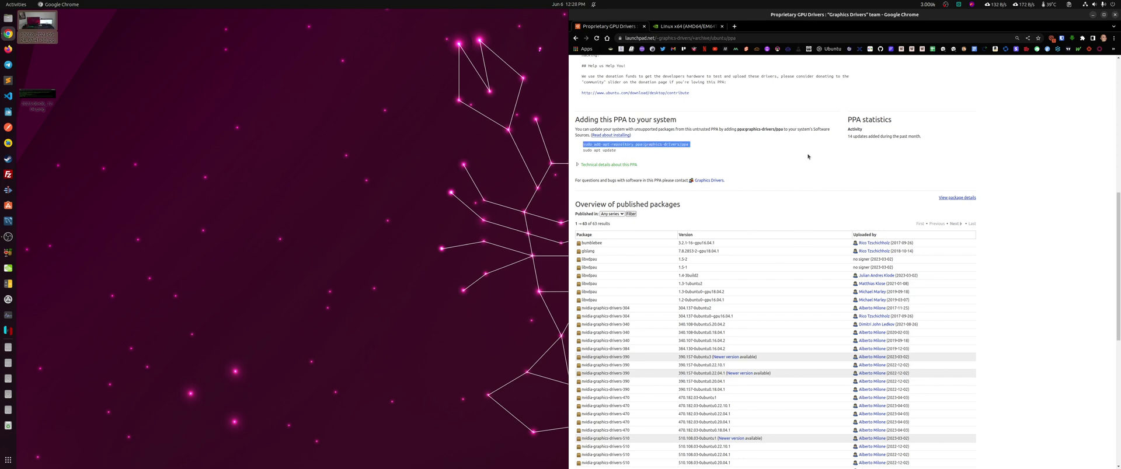
scroll(765, 331, down, 10)
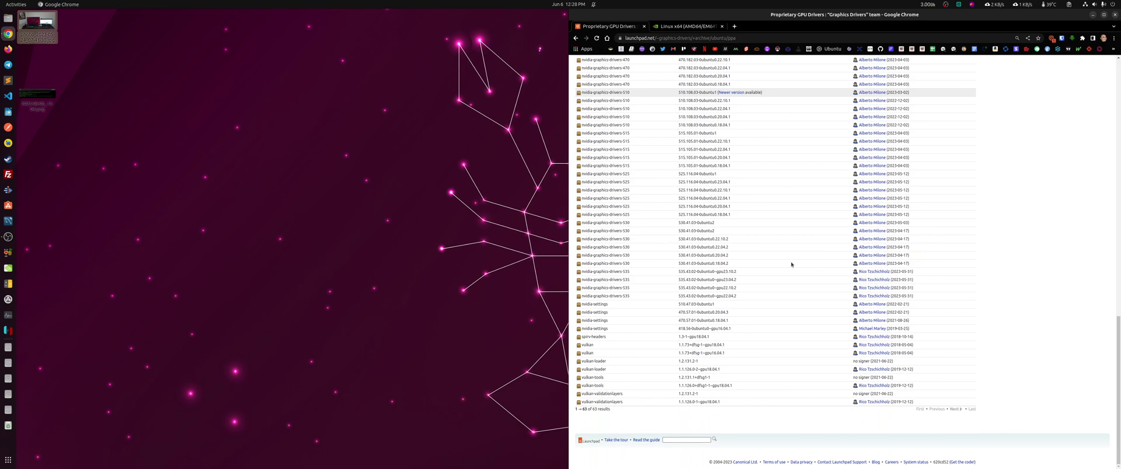
scroll(716, 238, up, 1)
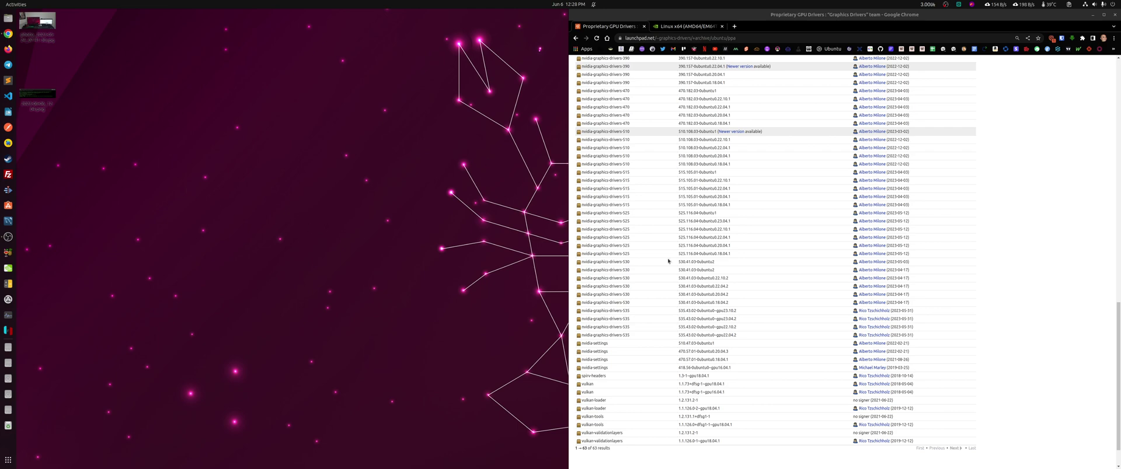
click(8, 332)
click(1008, 229)
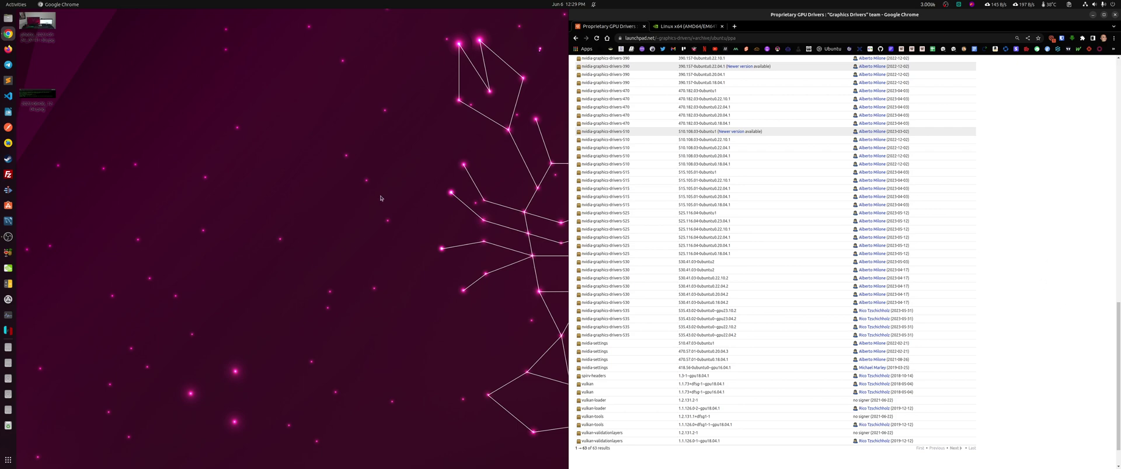
click(946, 4)
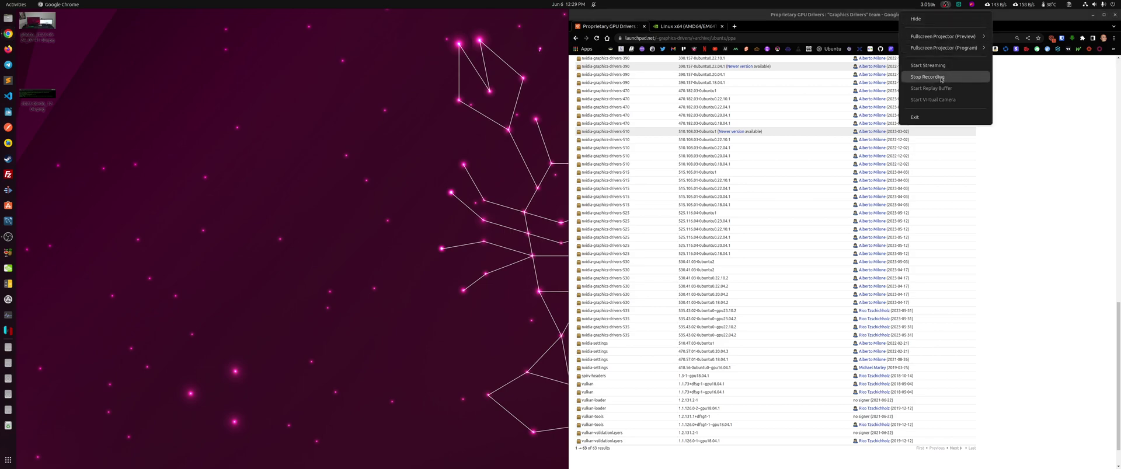